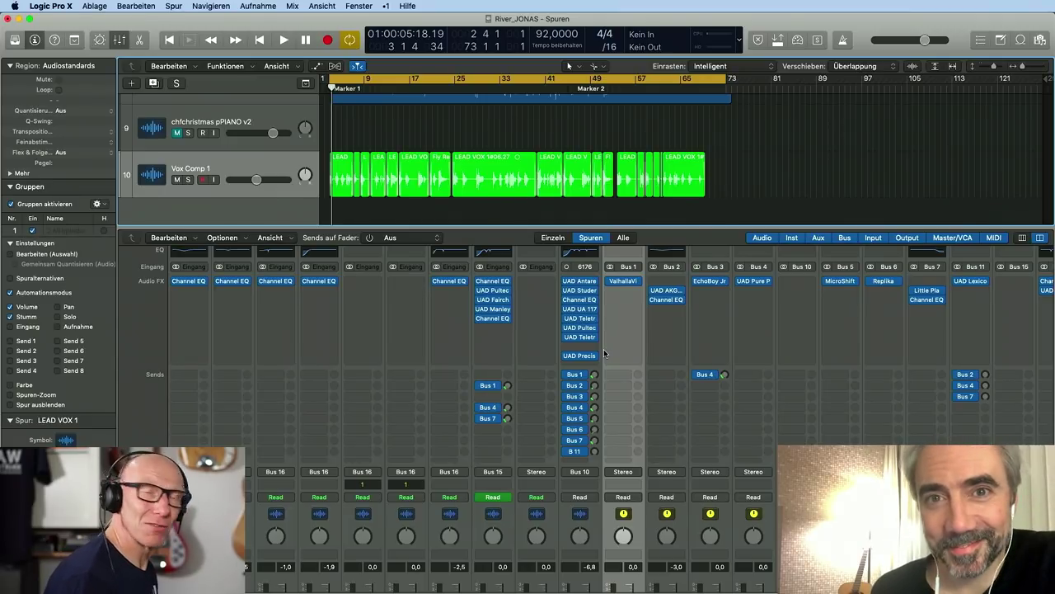
# Play the song from its start to about bar 24, with the Vox Comp 1 track shown above the mixer
pyautogui.press('space')
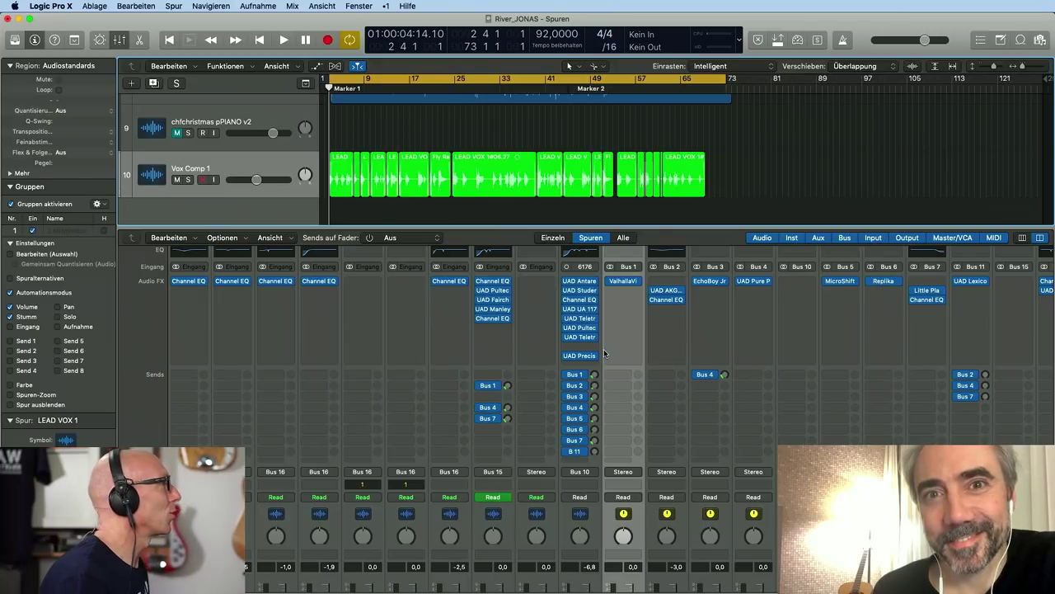
pyautogui.press('space')
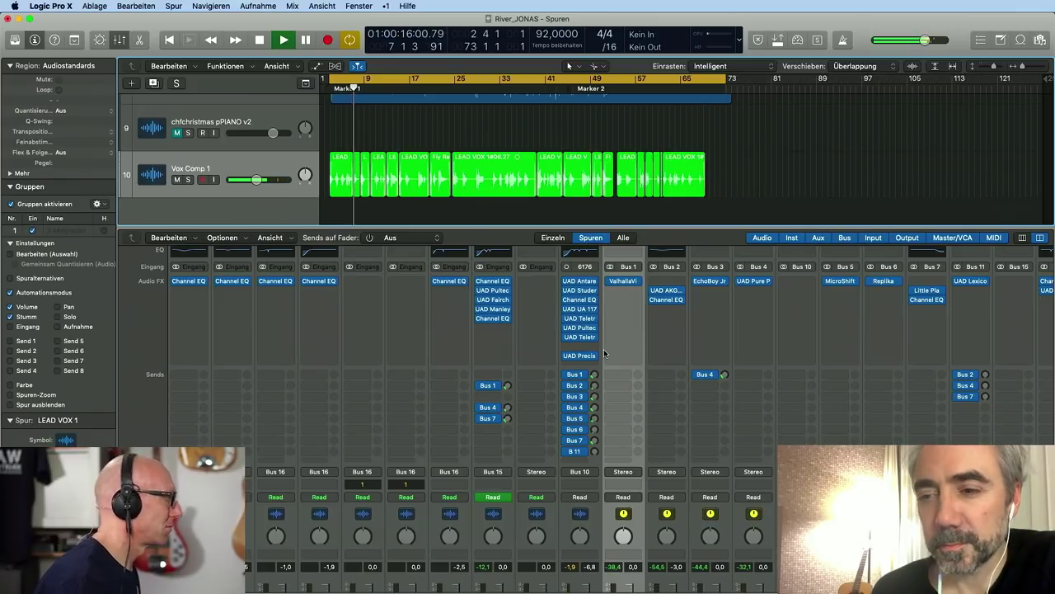
pyautogui.press('x')
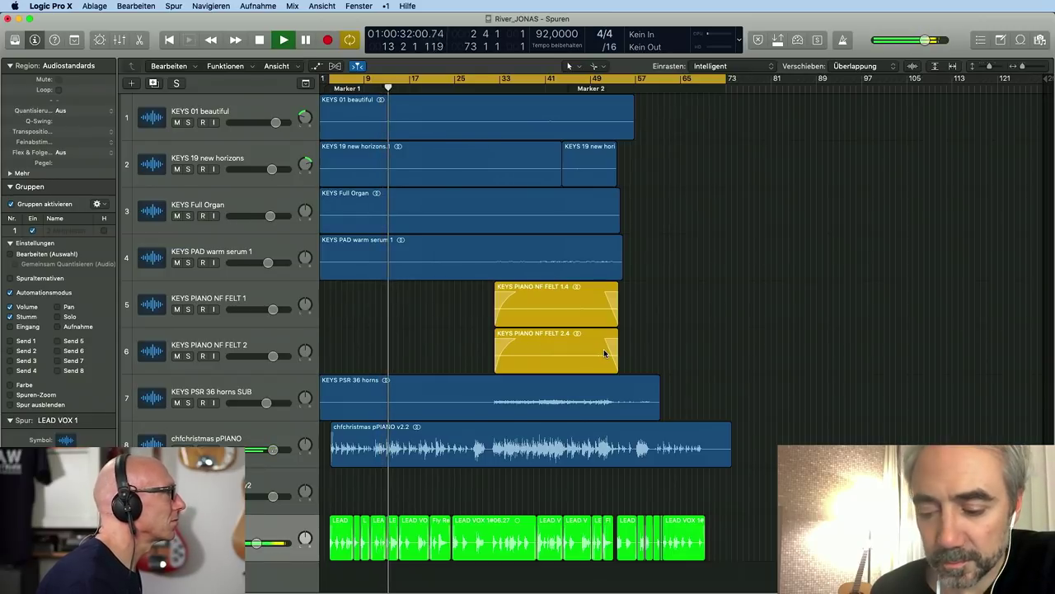
pyautogui.press('x')
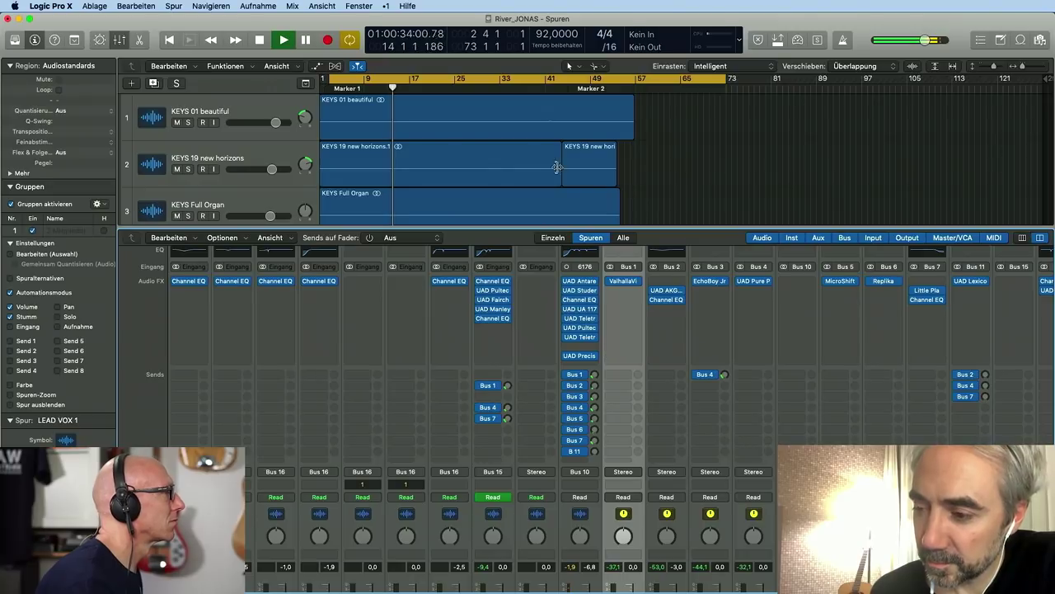
pyautogui.scroll(-10, 558, 168)
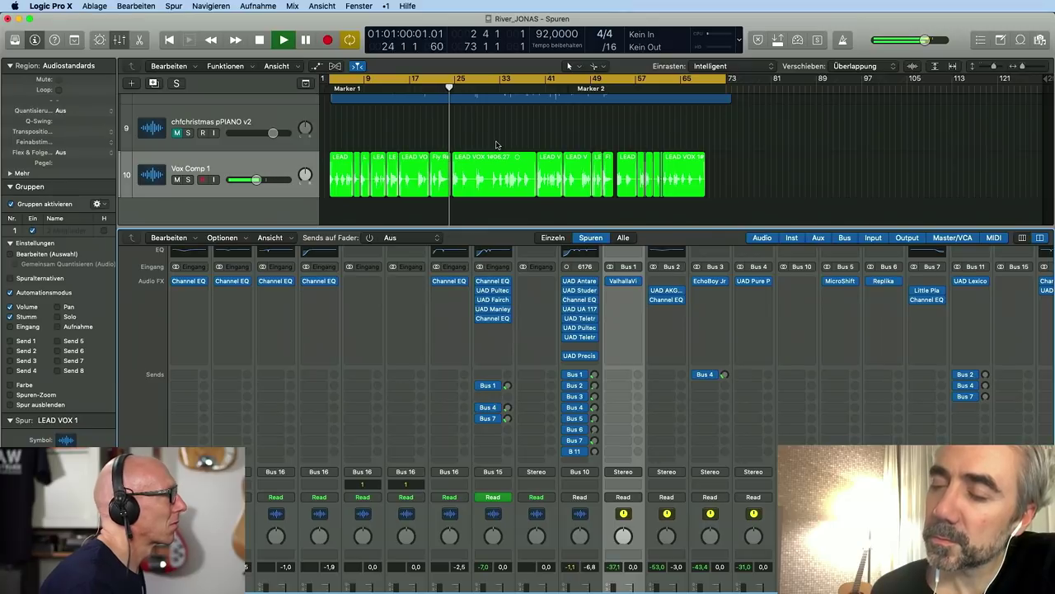
pyautogui.press('space')
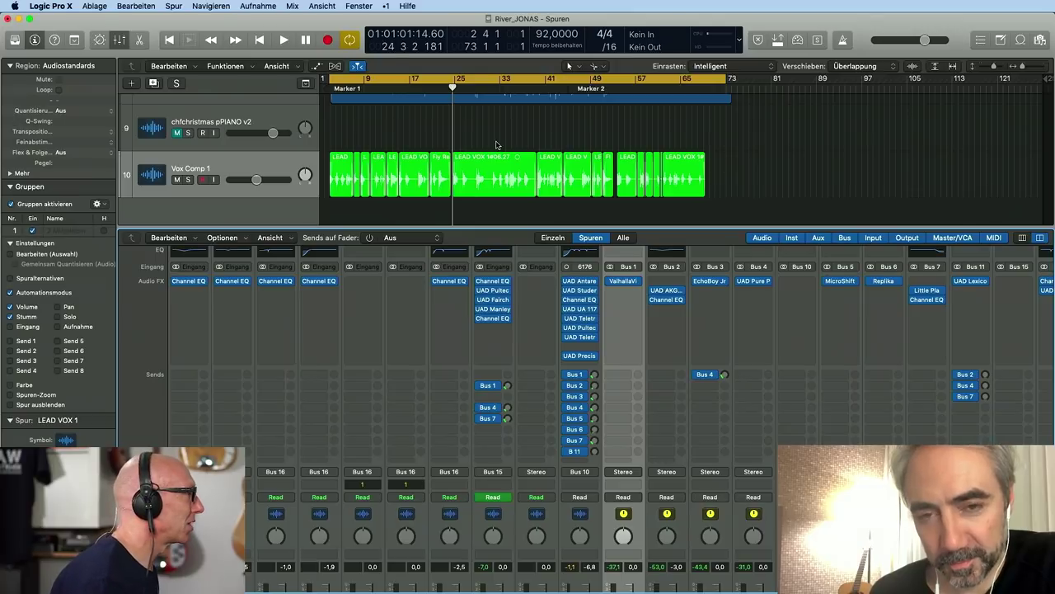
# Solo the LEAD VOX 1 channel and bypass all of its sends, from Bus 1 through Bus 11
pyautogui.scroll(-5, 599, 441)
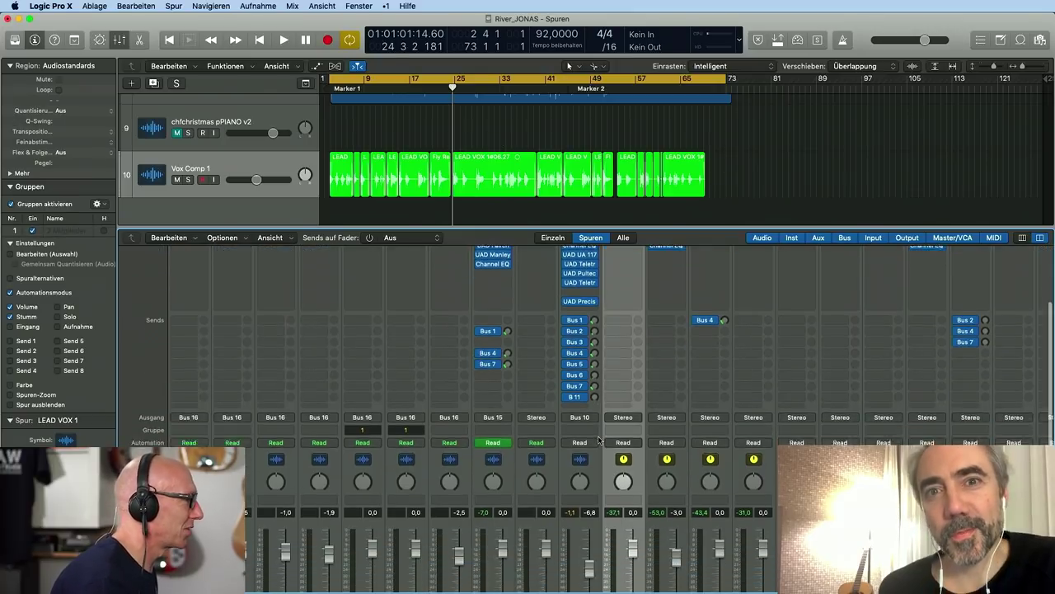
pyautogui.click(590, 551)
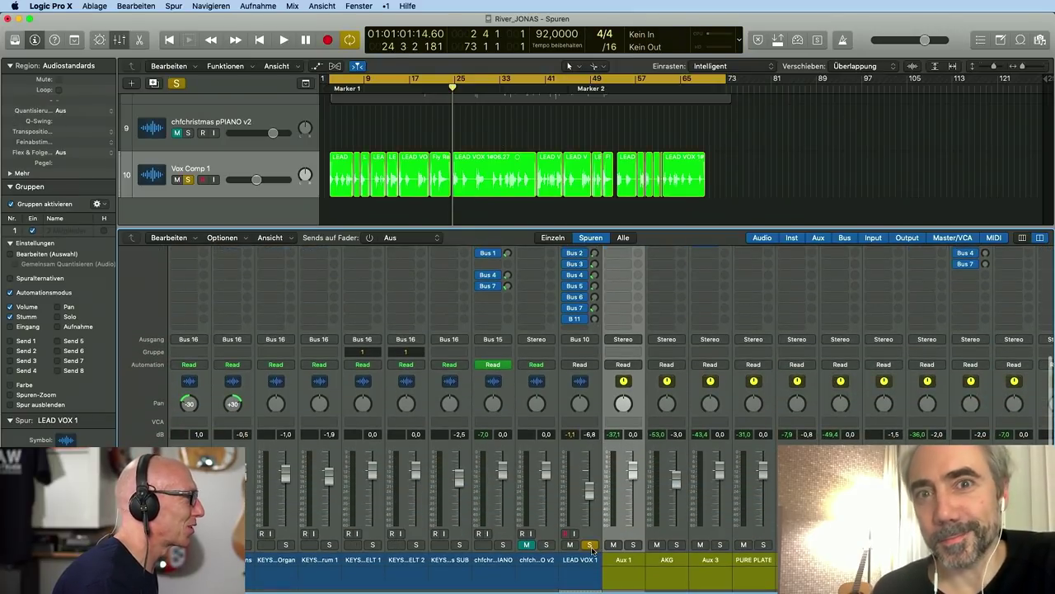
pyautogui.scroll(2, 589, 464)
pyautogui.scroll(4, 583, 409)
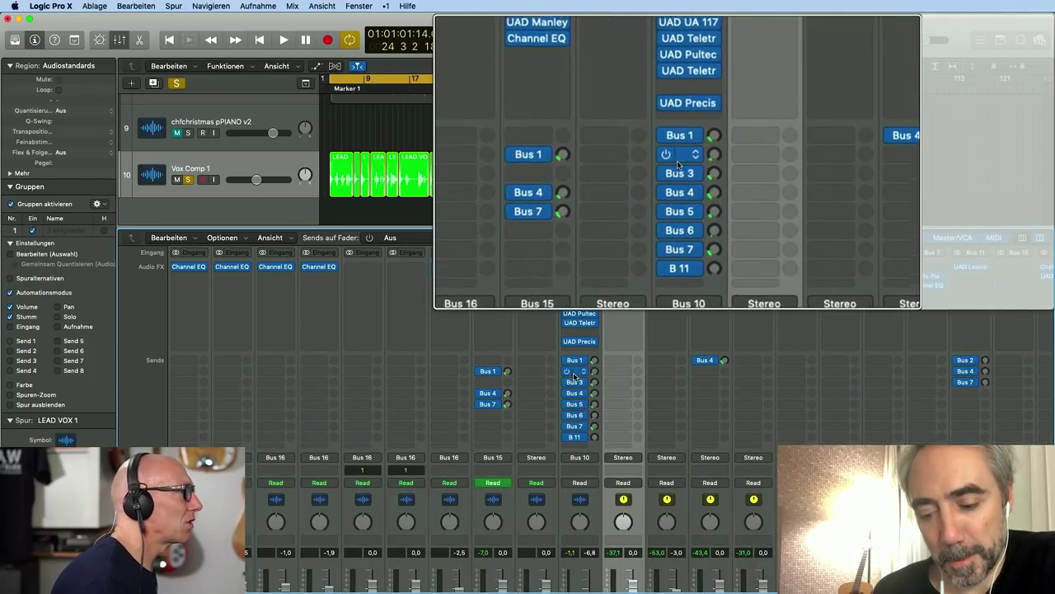
pyautogui.moveTo(566, 360); pyautogui.dragTo(566, 450)
pyautogui.scroll(2, 569, 310)
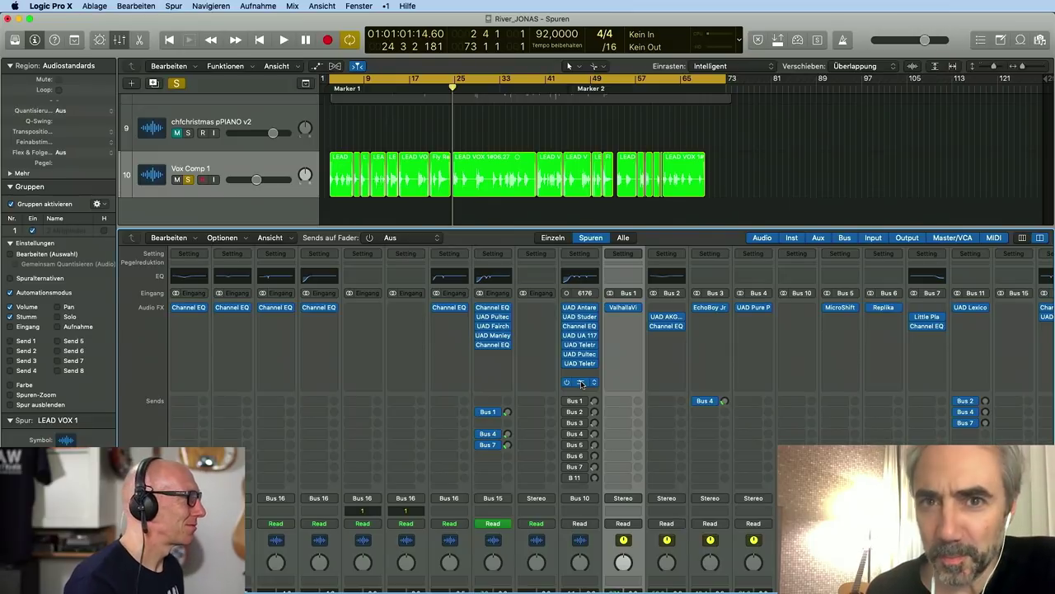
pyautogui.scroll(-5, 581, 387)
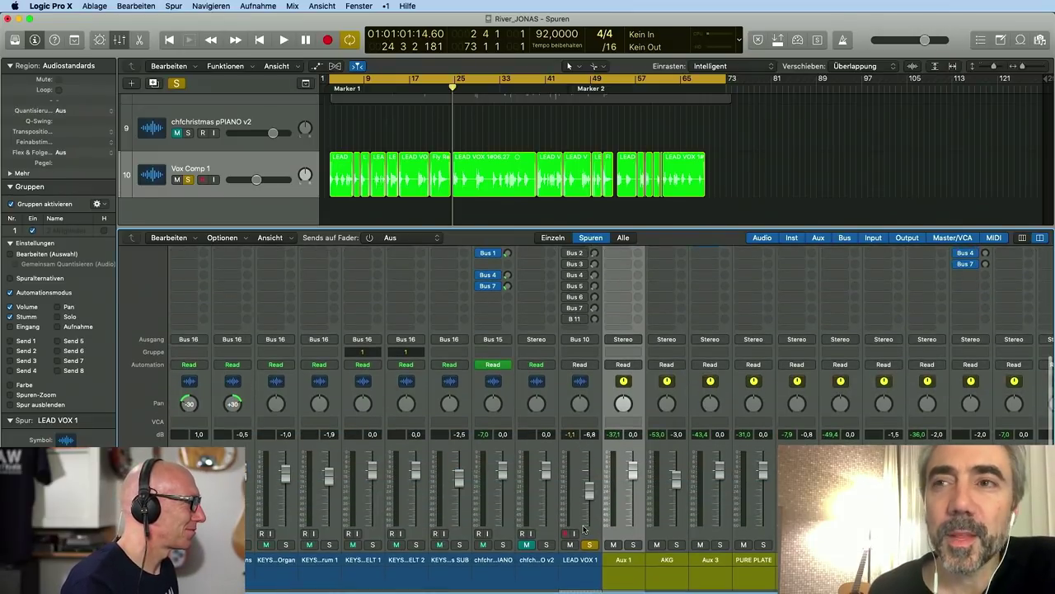
pyautogui.scroll(5, 578, 518)
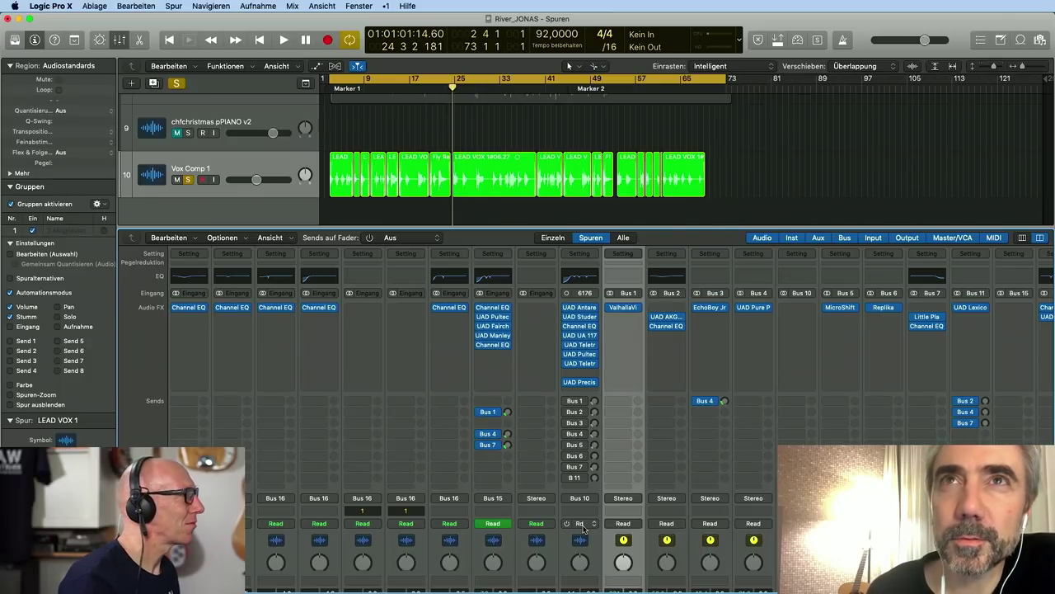
pyautogui.scroll(-3, 782, 354)
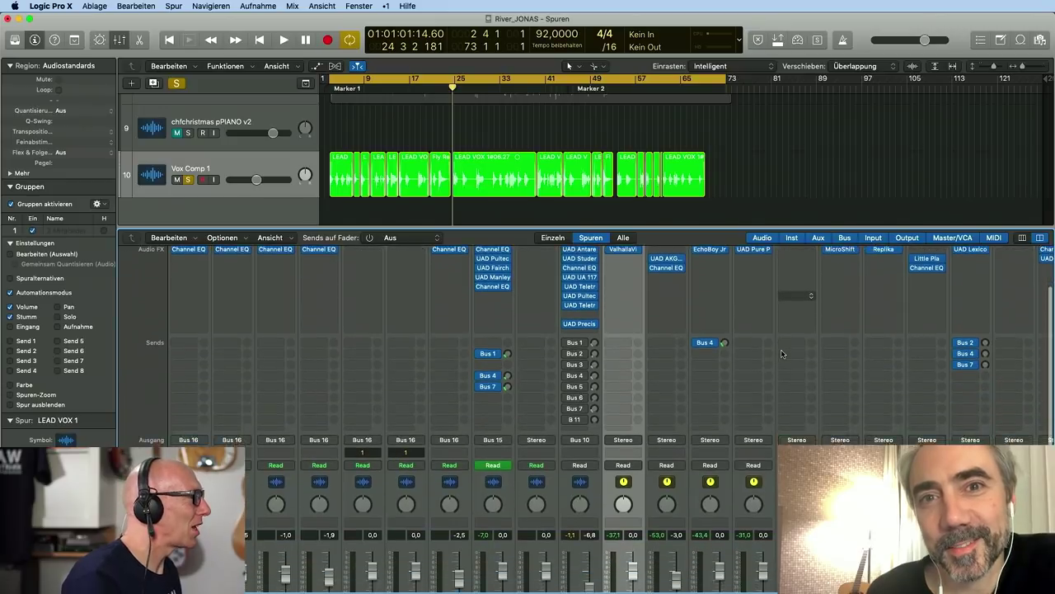
# Review the UAD Antares Auto-Tune Realtime settings on the LEAD VOX 1 channel and close the plug-in
pyautogui.scroll(1, 782, 353)
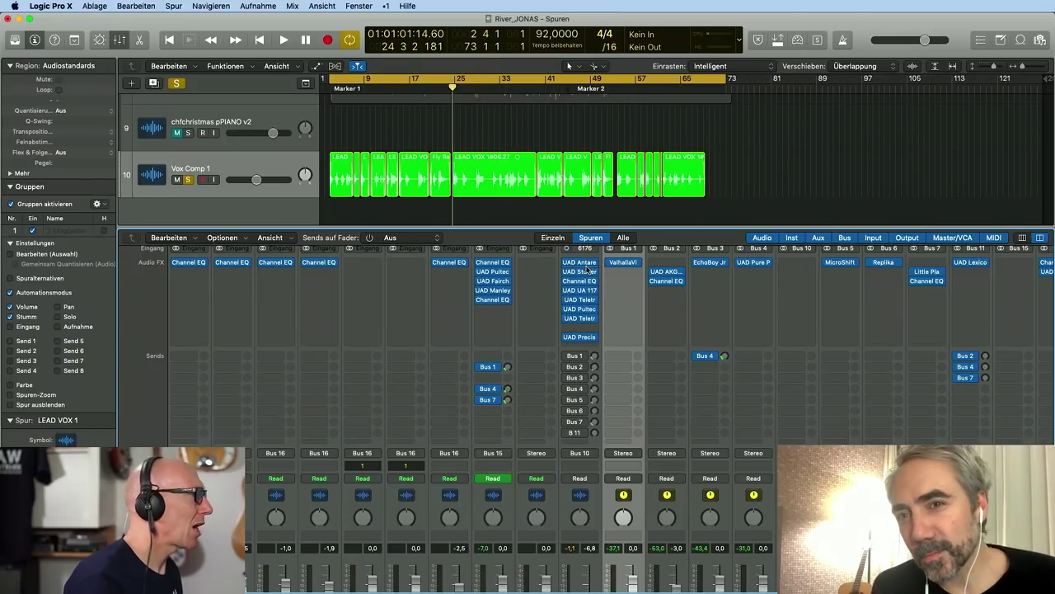
pyautogui.scroll(1, 585, 271)
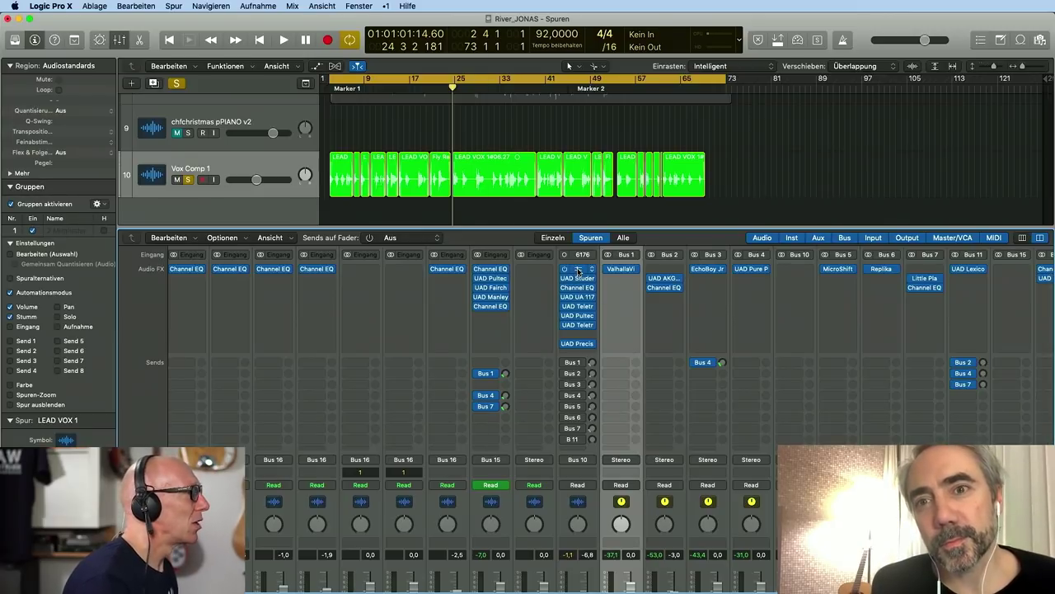
pyautogui.click(578, 270)
pyautogui.moveTo(322, 38); pyautogui.dragTo(797, 36)
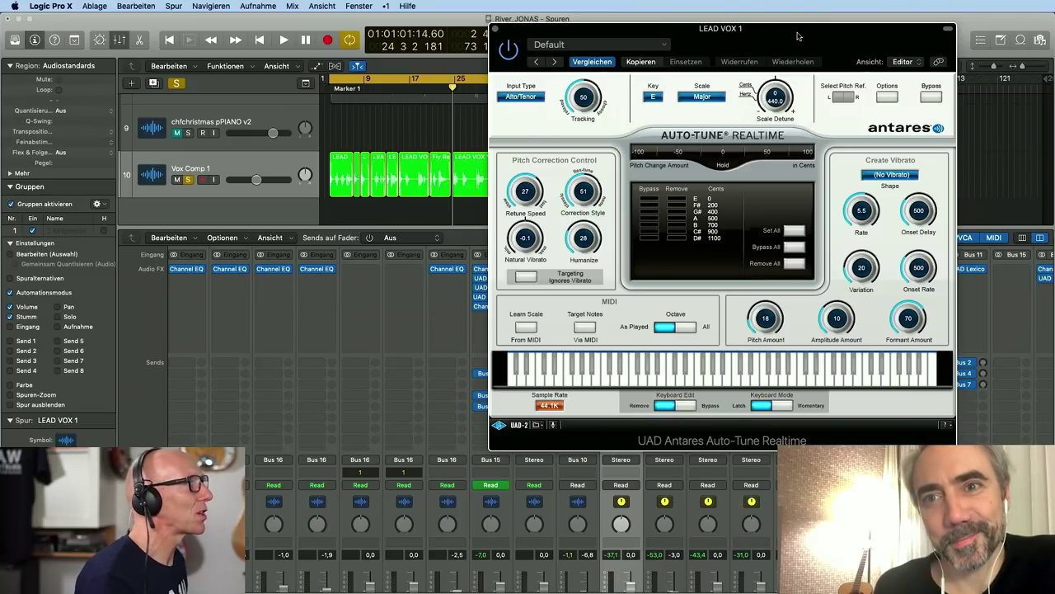
pyautogui.click(493, 29)
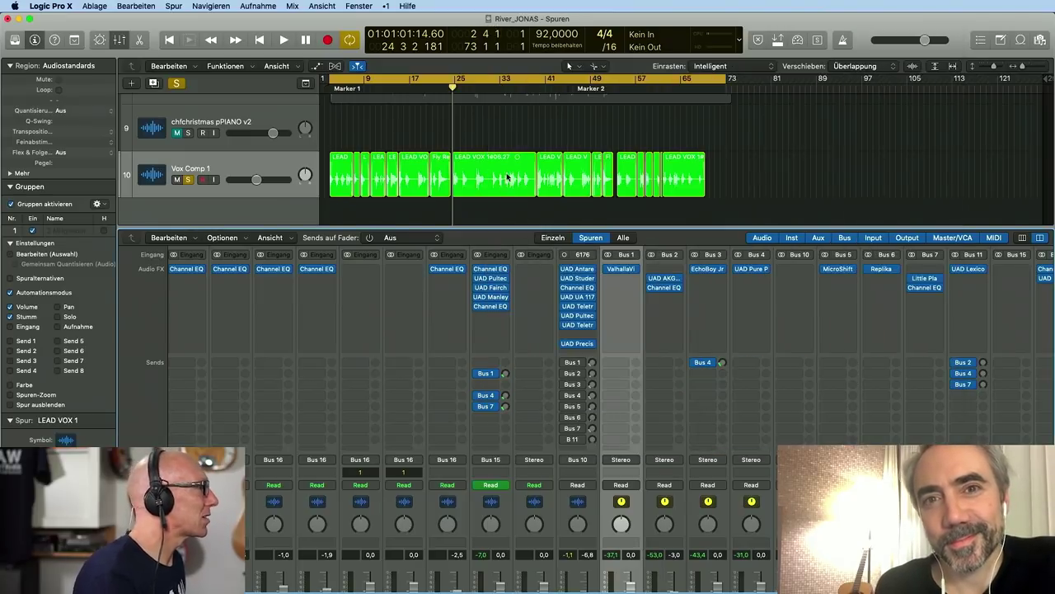
# Review the UAD Studer A800 tape emulation on the LEAD VOX 1 channel and close the plug-in
pyautogui.click(578, 278)
pyautogui.moveTo(231, 32); pyautogui.dragTo(778, 22)
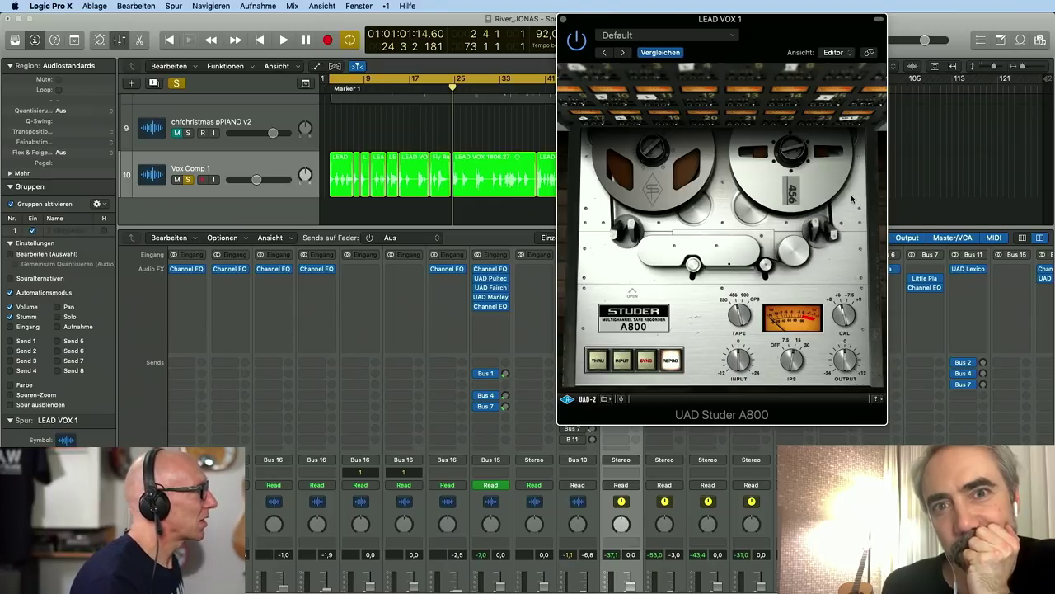
pyautogui.click(565, 21)
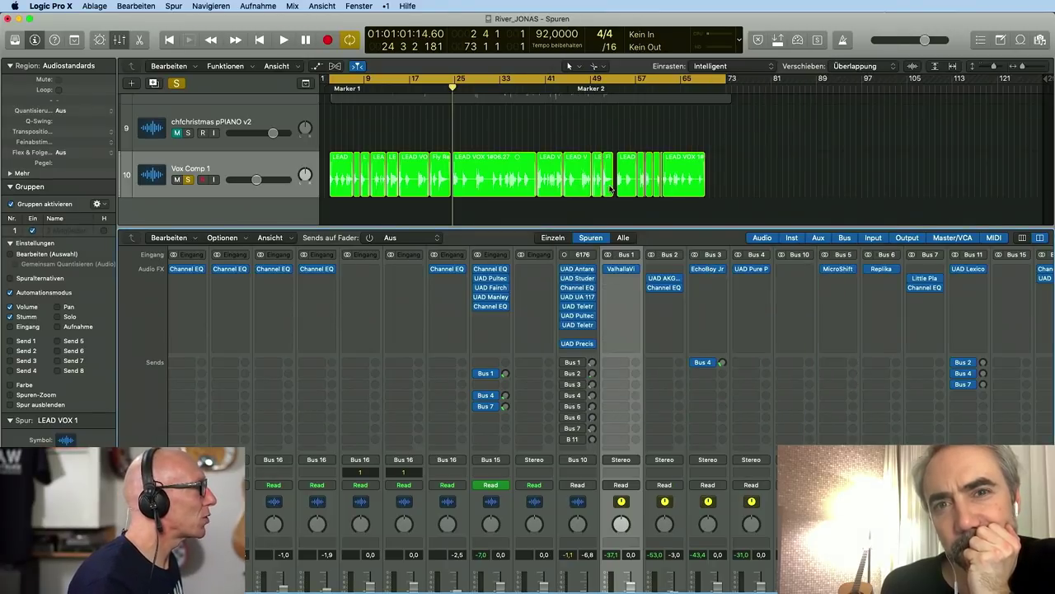
# Examine the Channel EQ curve and band settings on the LEAD VOX 1 channel and close the plug-in
pyautogui.click(580, 293)
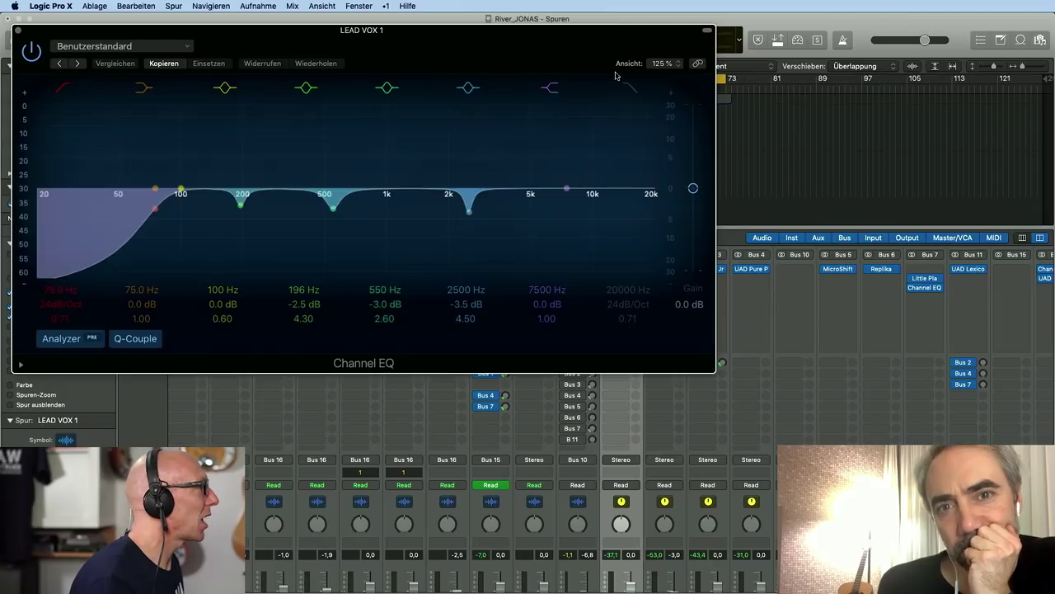
pyautogui.moveTo(428, 40); pyautogui.dragTo(731, 29)
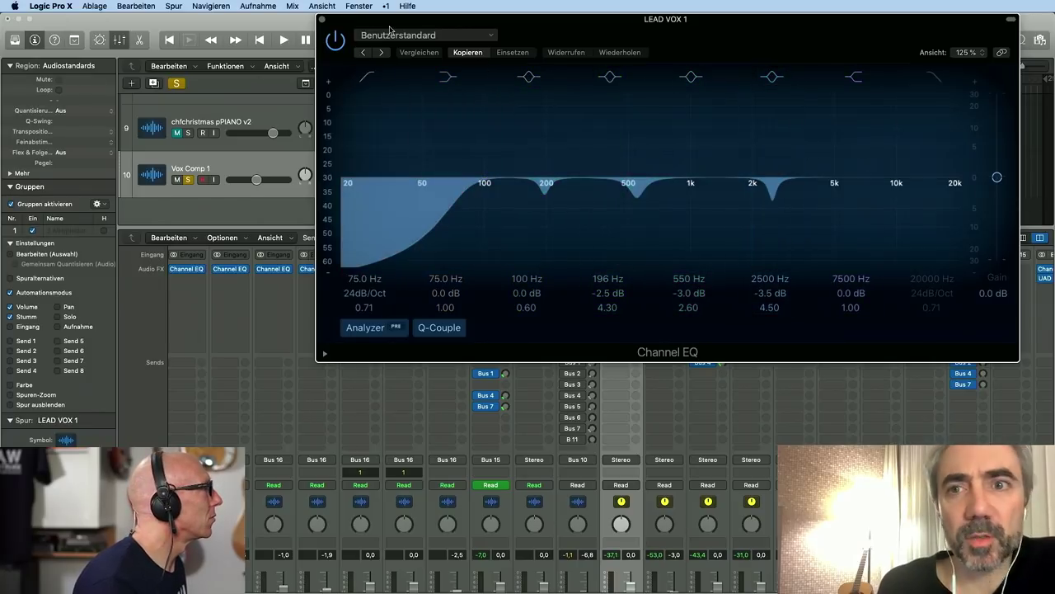
pyautogui.click(323, 19)
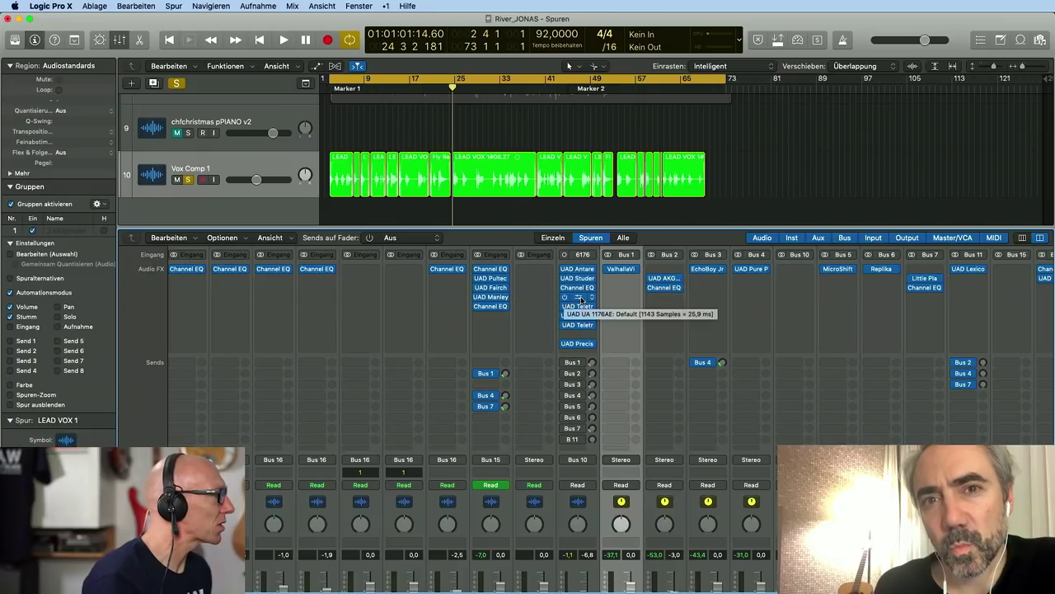
# Check the UAD UA 1176AE compressor on LEAD VOX 1 while playing the soloed vocal from about bar 18, and close it
pyautogui.click(580, 297)
pyautogui.moveTo(331, 33); pyautogui.dragTo(762, 124)
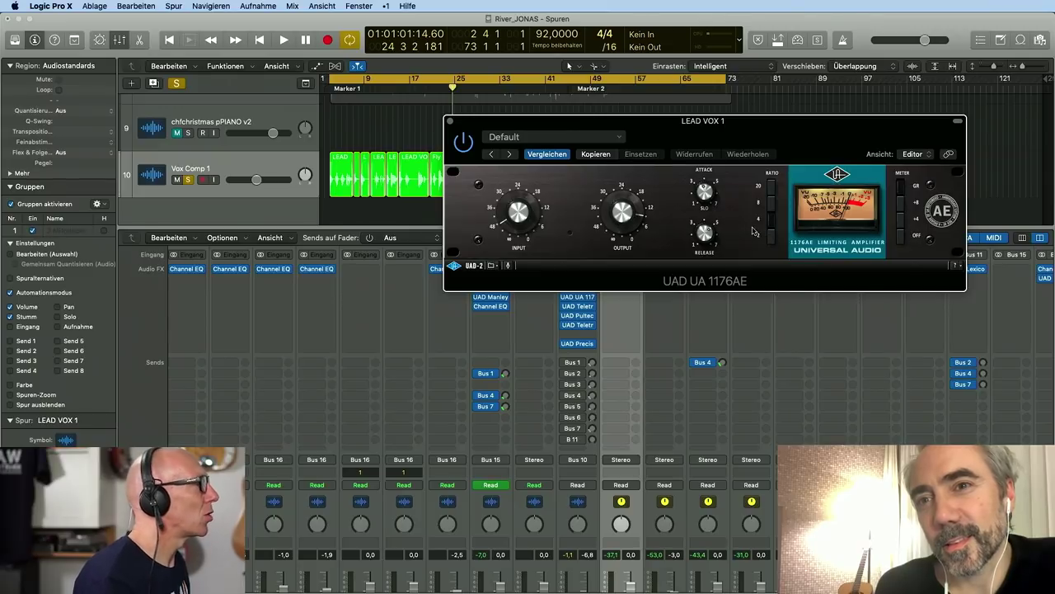
pyautogui.moveTo(566, 128); pyautogui.dragTo(581, 148)
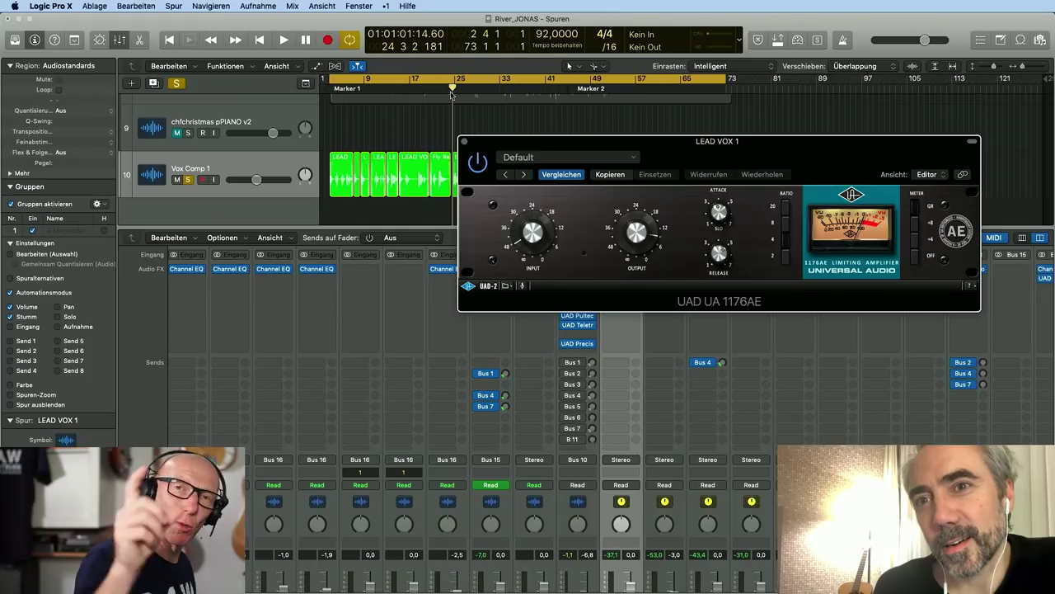
pyautogui.moveTo(451, 90); pyautogui.dragTo(436, 88)
pyautogui.press('space')
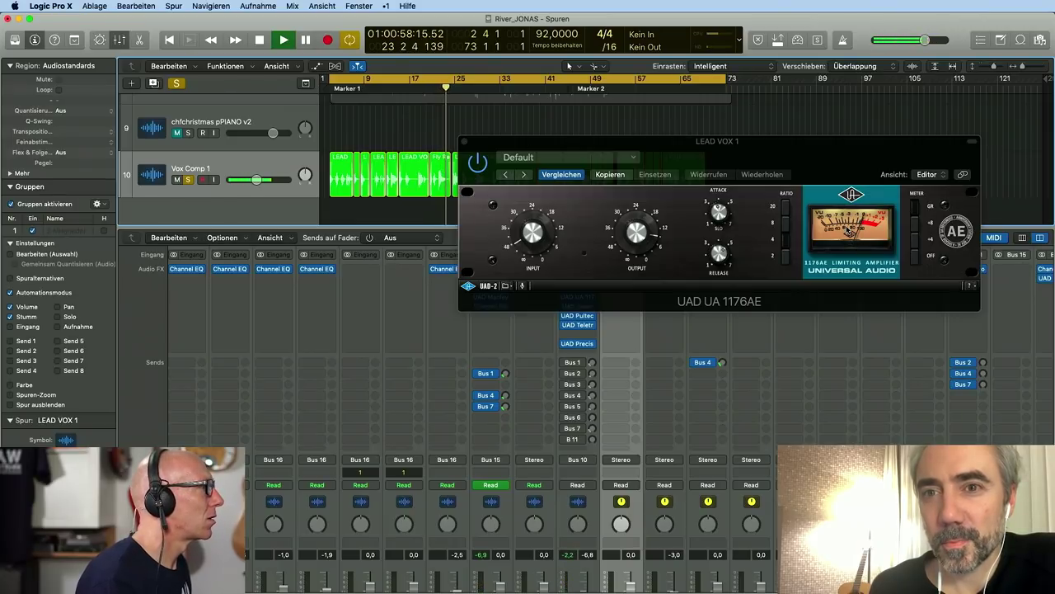
pyautogui.press('space')
pyautogui.click(417, 91)
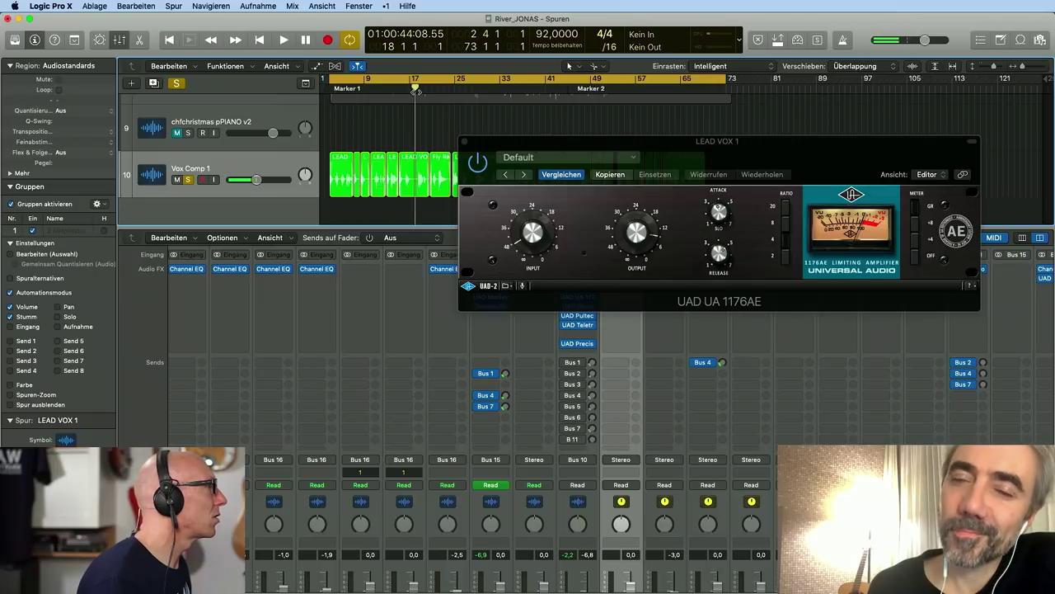
pyautogui.press('space')
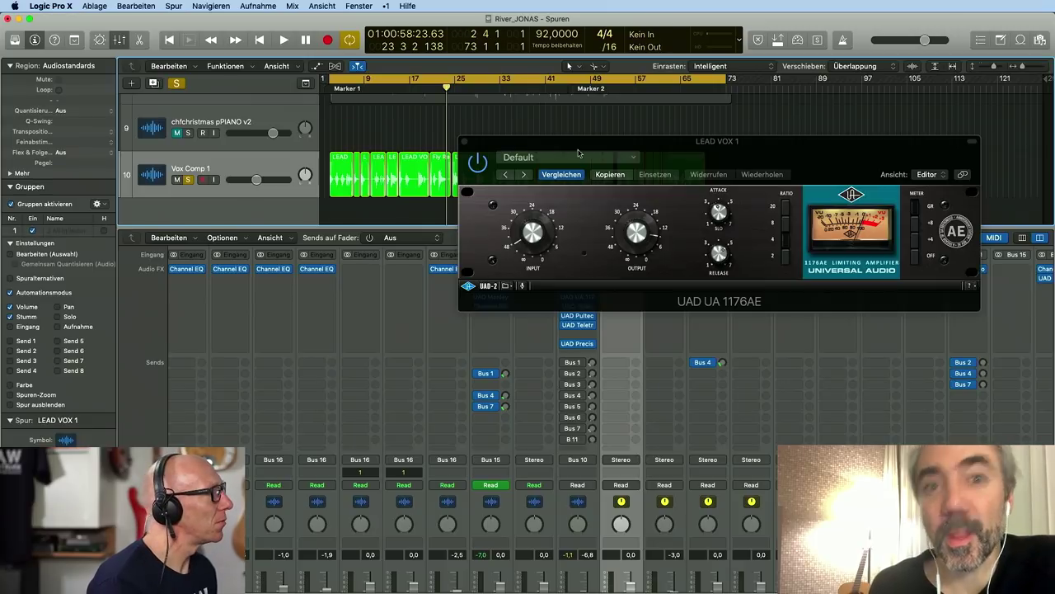
pyautogui.click(465, 143)
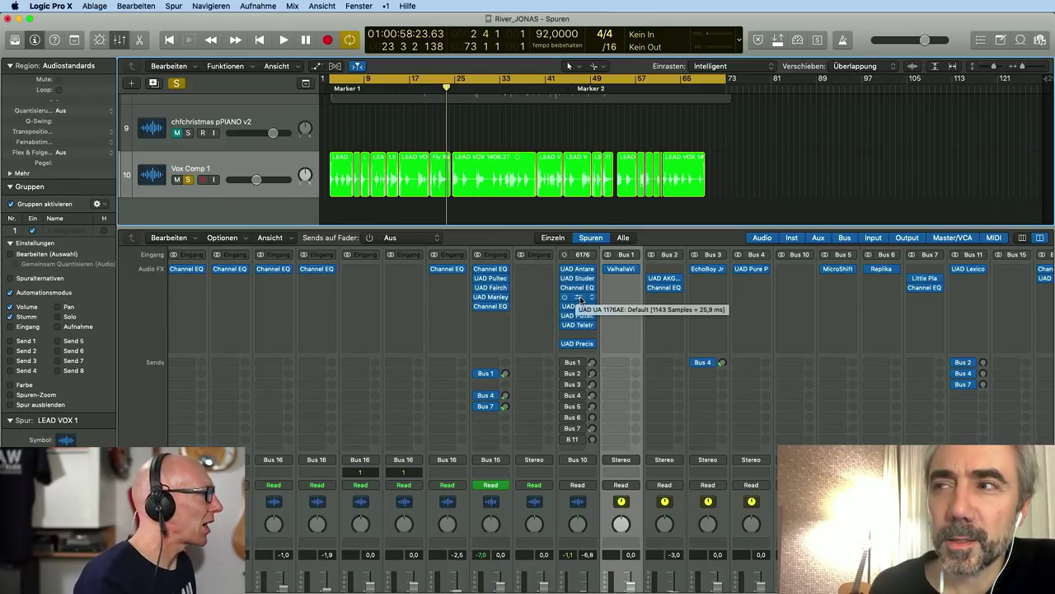
# Check the last UAD Teletronix LA-2 on LEAD VOX 1 while playing the soloed vocal from about bar 18, and close it
pyautogui.click(577, 325)
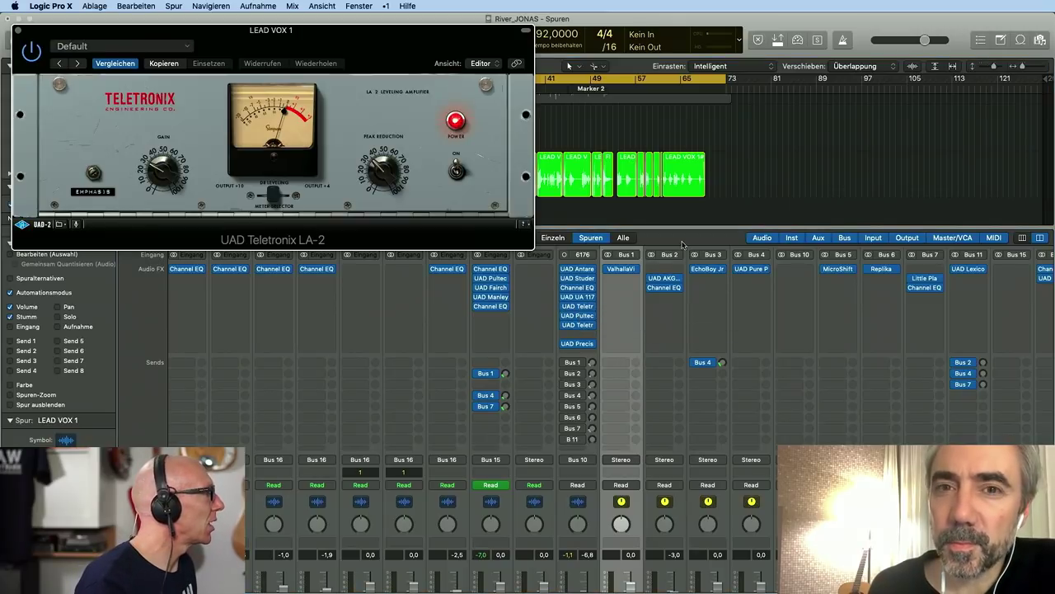
pyautogui.moveTo(354, 33); pyautogui.dragTo(788, 85)
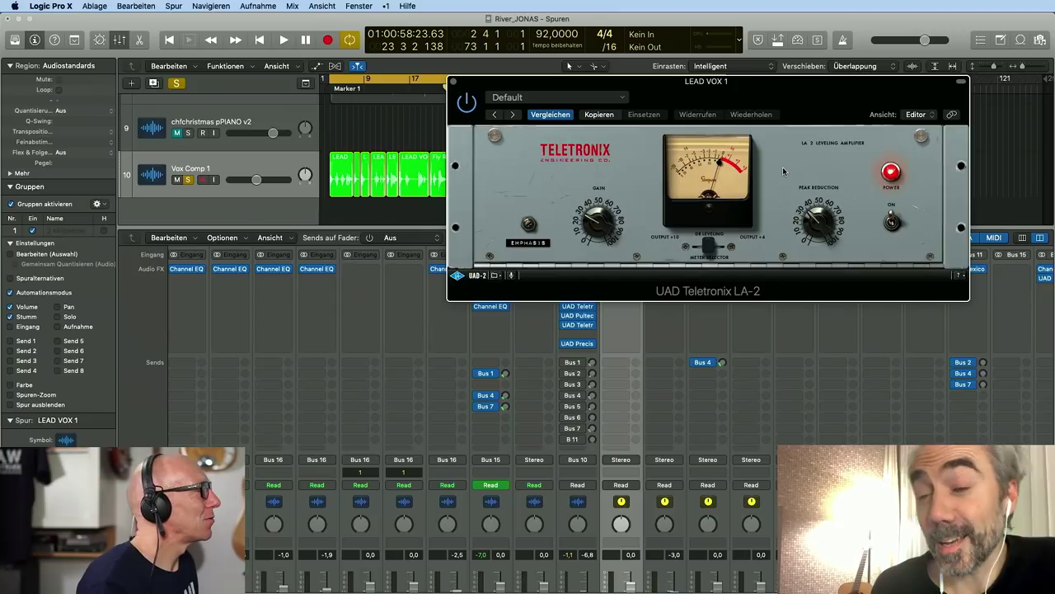
pyautogui.moveTo(569, 83); pyautogui.dragTo(600, 181)
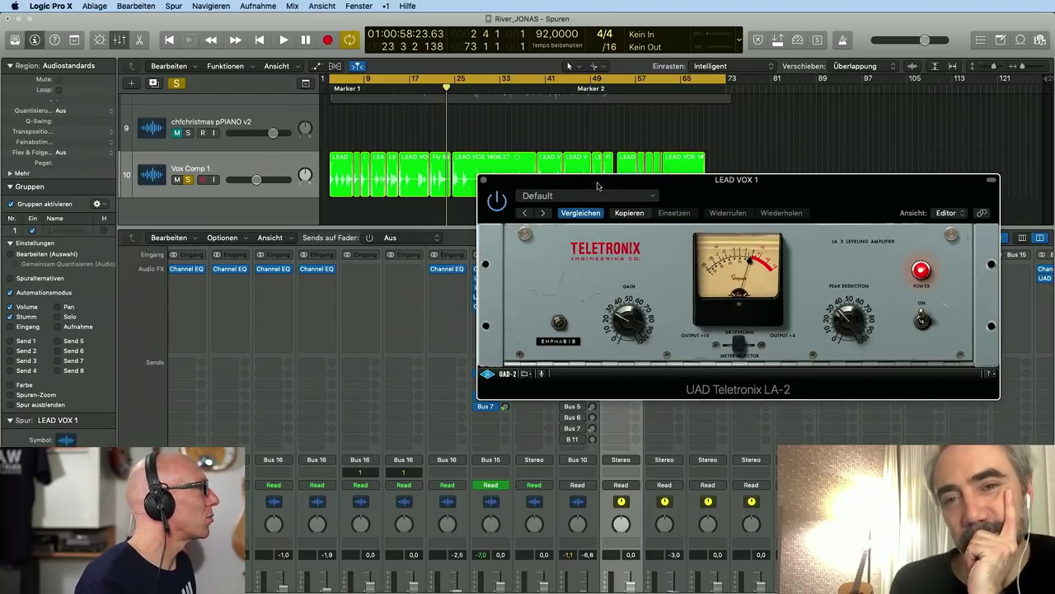
pyautogui.click(416, 88)
pyautogui.press('space')
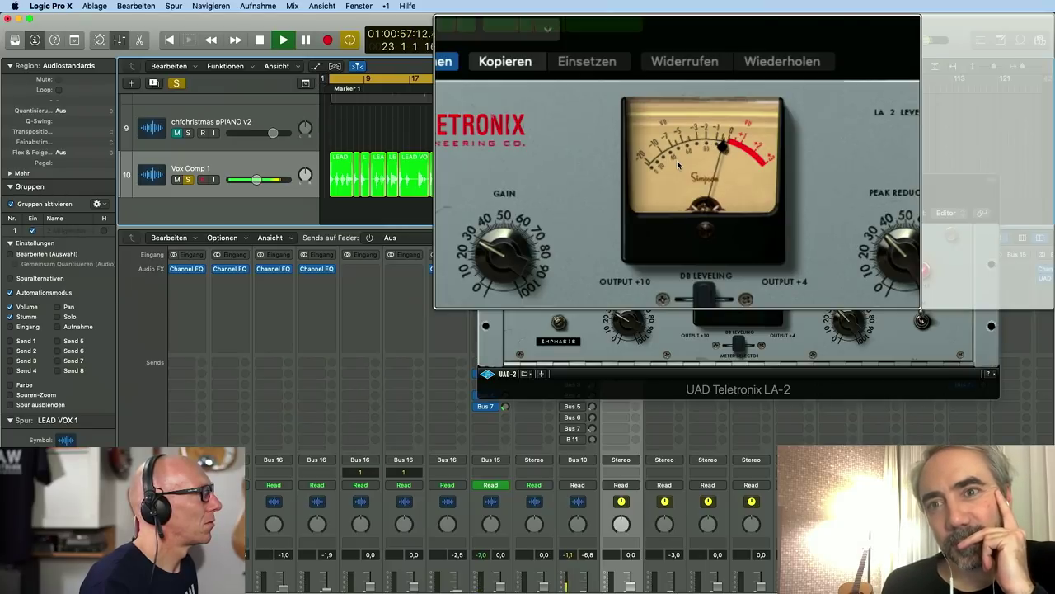
pyautogui.press('space')
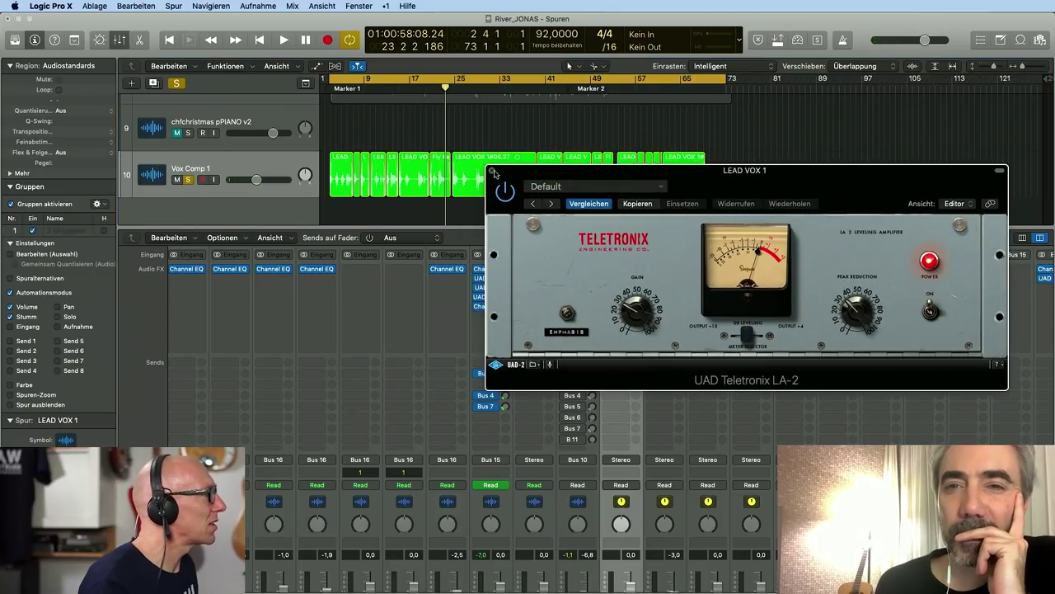
pyautogui.click(492, 170)
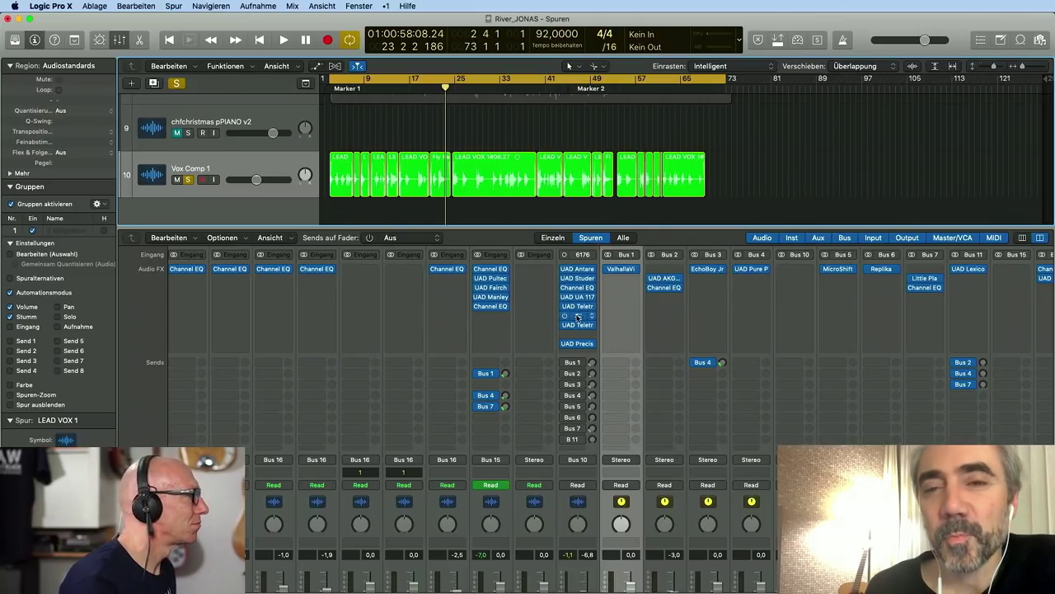
# Review the UAD Pultec-Pro Legacy equalizer settings on the LEAD VOX 1 channel and close the plug-in
pyautogui.click(577, 316)
pyautogui.moveTo(314, 42); pyautogui.dragTo(786, 71)
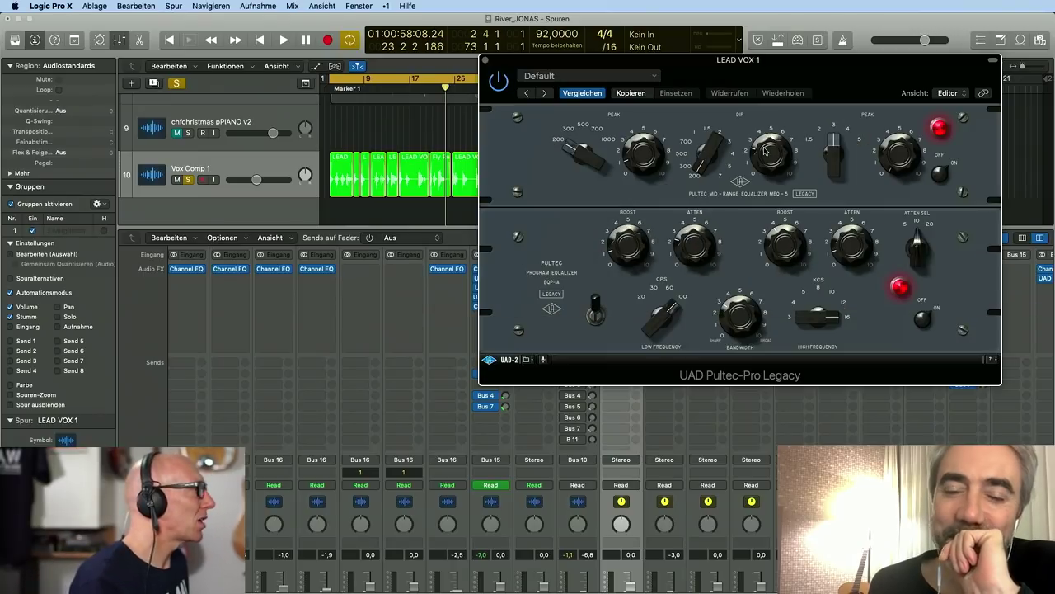
pyautogui.click(485, 61)
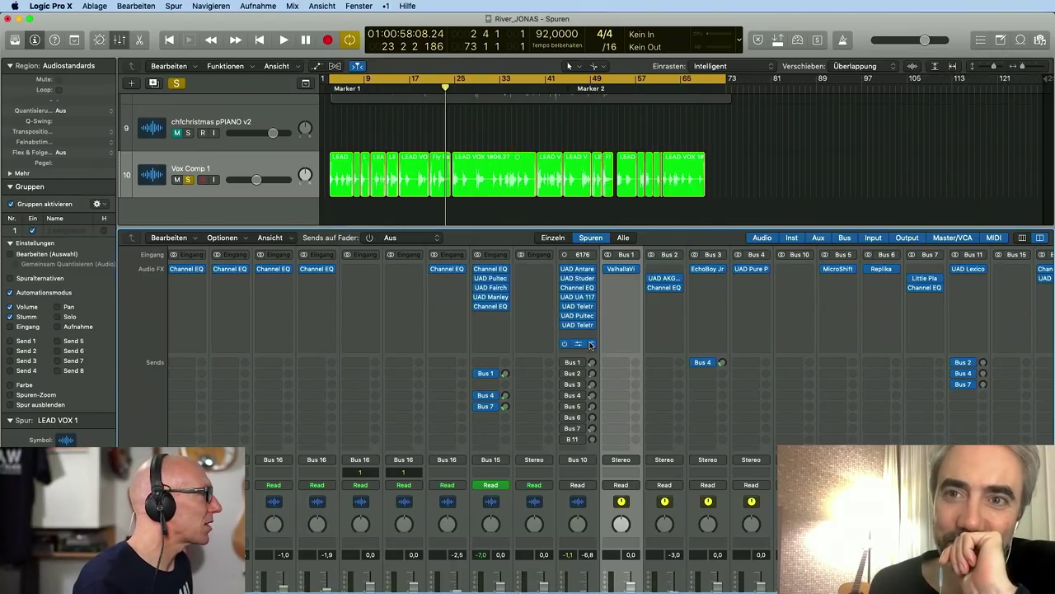
# Play the soloed vocal from about bar 32, comparing it with the UAD Pultec on LEAD VOX 1 bypassed and re-enabled
pyautogui.moveTo(564, 317)
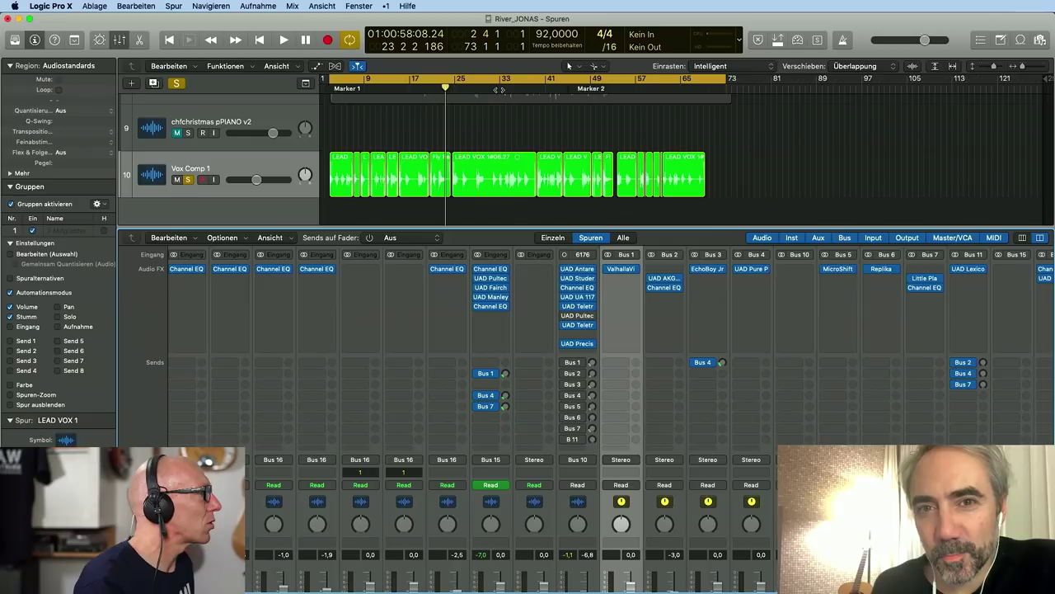
pyautogui.doubleClick(499, 90)
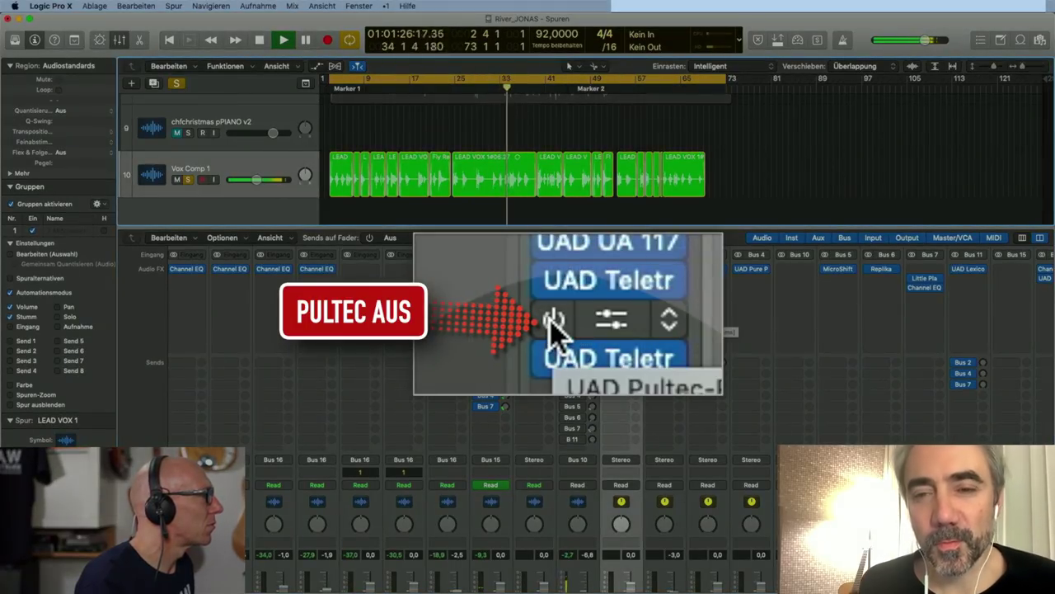
pyautogui.click(554, 324)
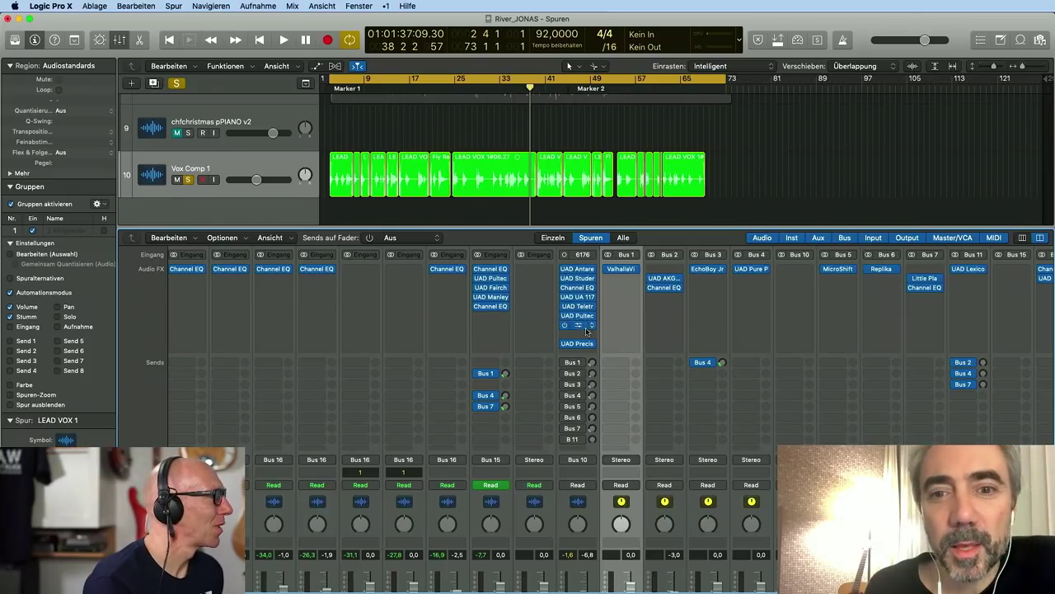
# Review the UAD Teletronix LA-2A Silver placed after the Pultec on LEAD VOX 1 and close the plug-in
pyautogui.moveTo(582, 329)
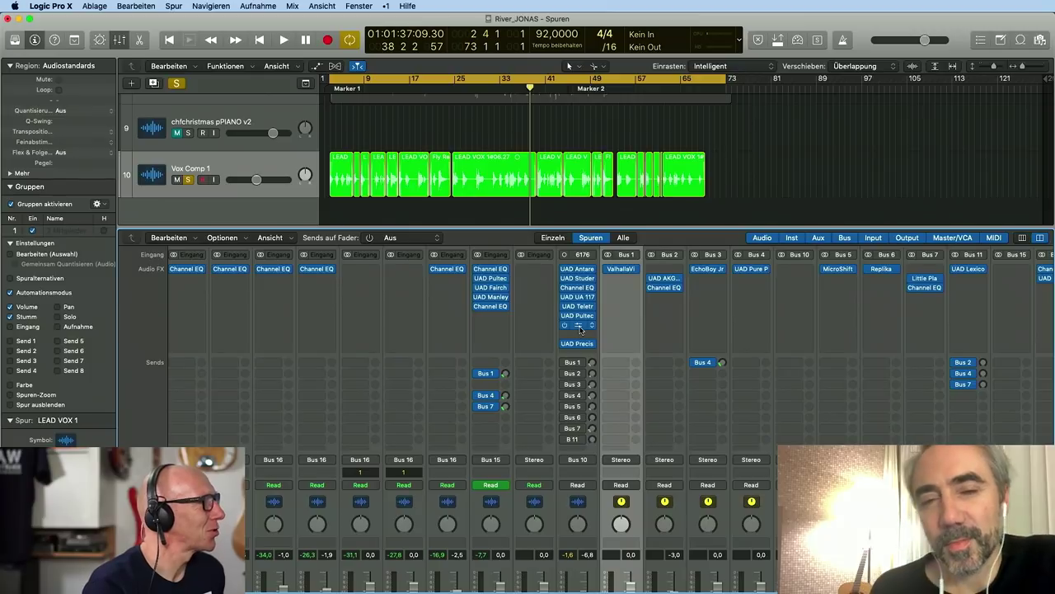
pyautogui.click(578, 324)
pyautogui.moveTo(337, 41); pyautogui.dragTo(720, 102)
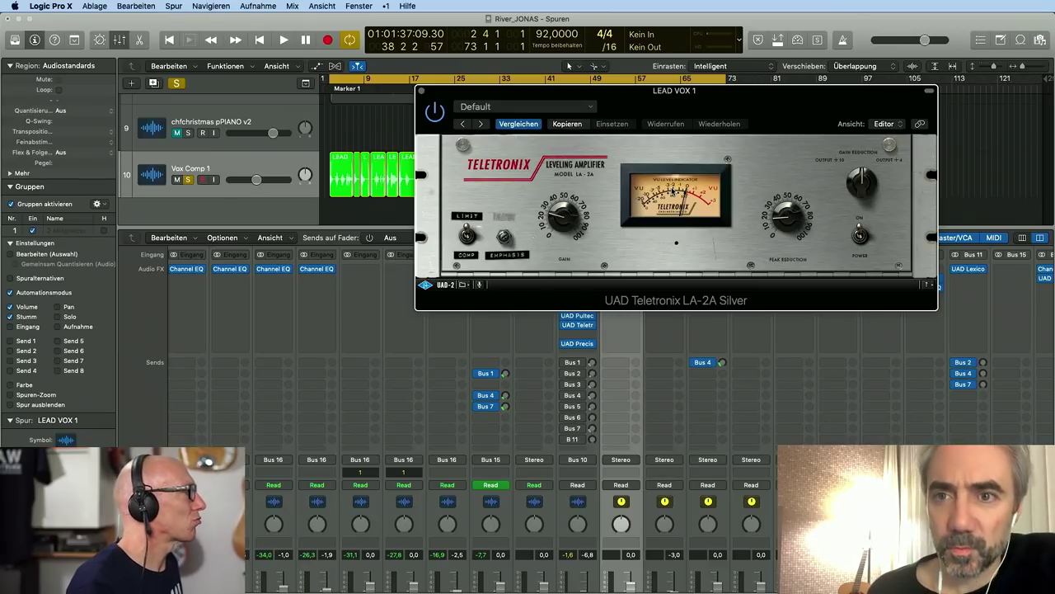
pyautogui.click(421, 92)
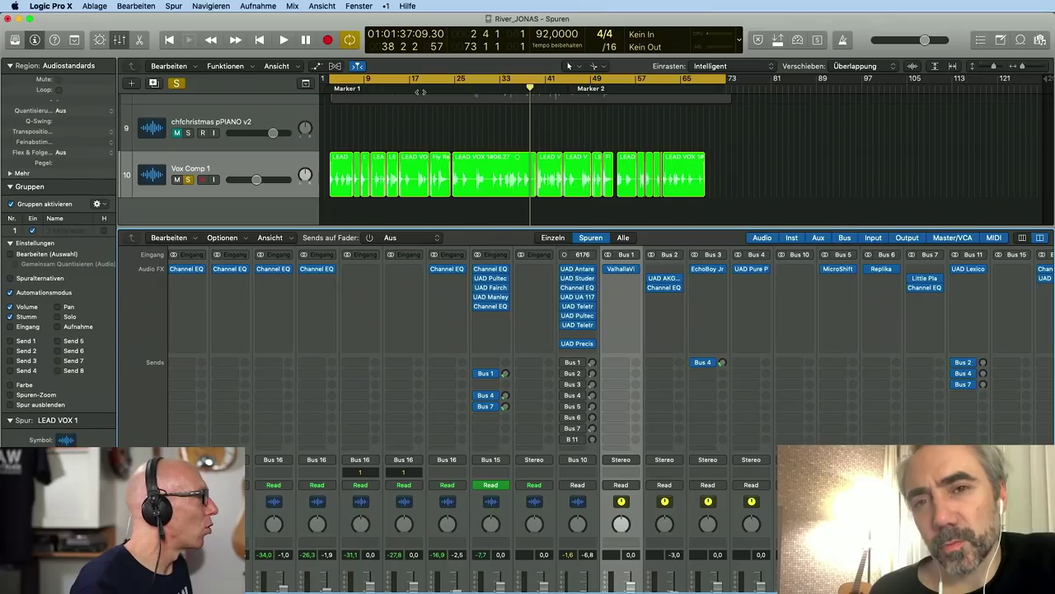
# Examine the UAD Precision De-Esser's threshold, frequency and width settings on LEAD VOX 1 and close the plug-in
pyautogui.click(580, 343)
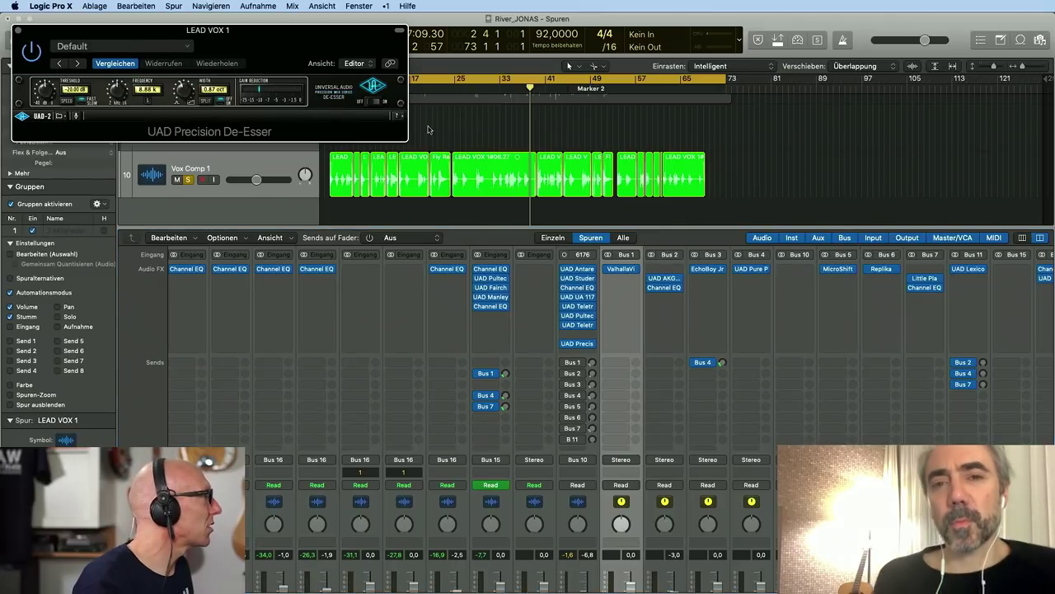
pyautogui.moveTo(251, 34); pyautogui.dragTo(749, 196)
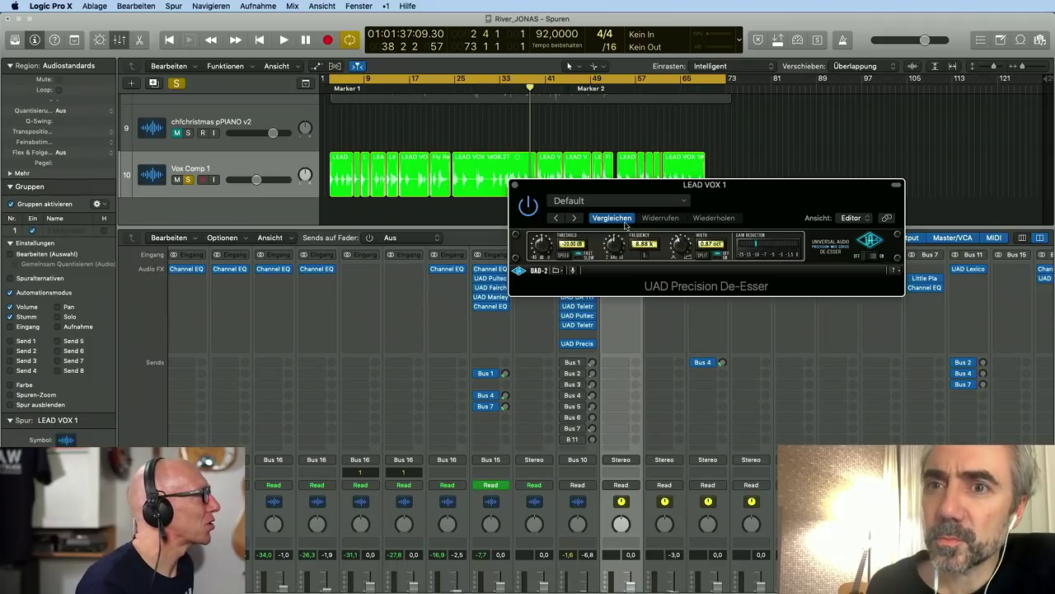
pyautogui.click(515, 186)
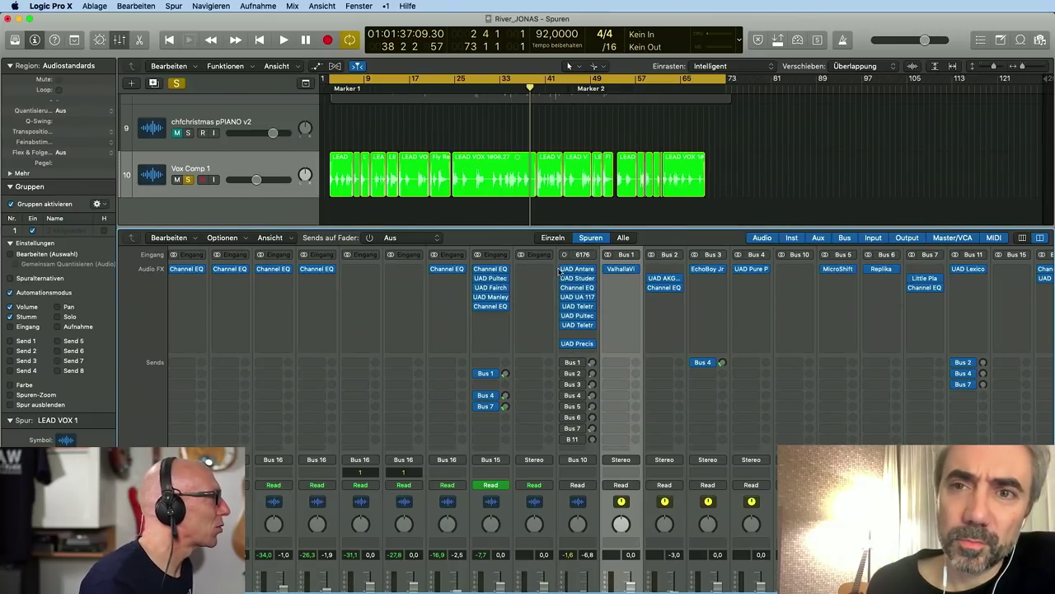
# Bypass all inserts on the LEAD VOX 1 channel and play the dry soloed vocal from about bar 30
pyautogui.moveTo(562, 269); pyautogui.dragTo(562, 343)
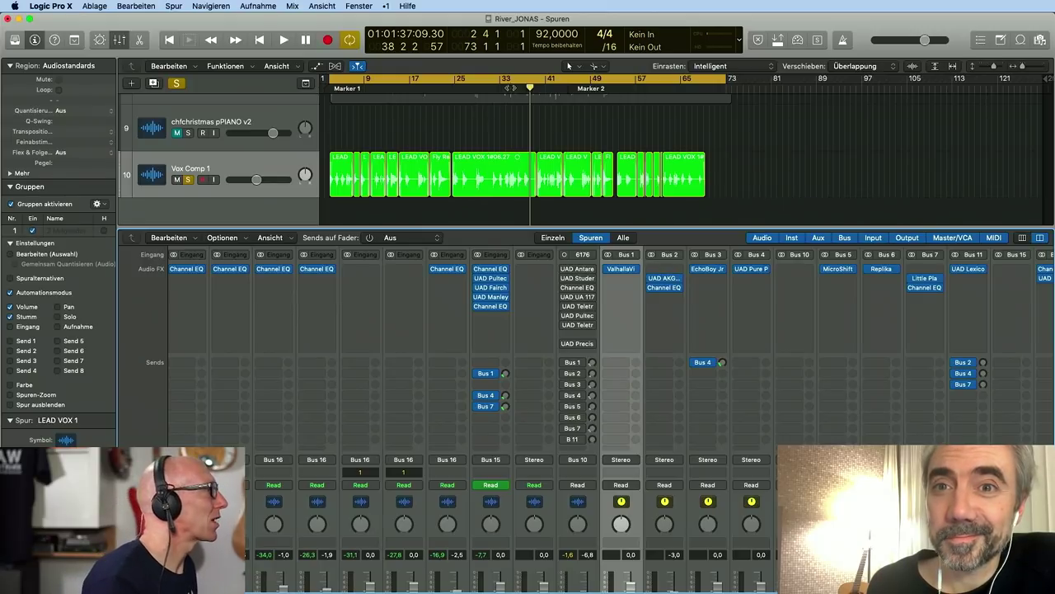
pyautogui.click(487, 89)
pyautogui.press('space')
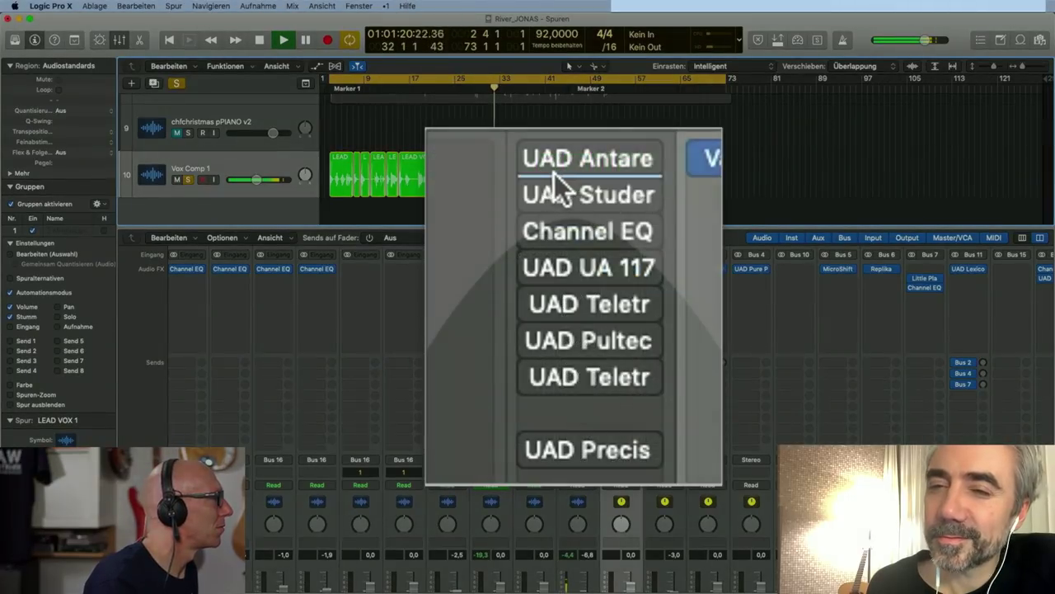
# Switch the entire LEAD VOX 1 insert chain on, off and on again during playback to compare, and stop playback
pyautogui.moveTo(543, 163)
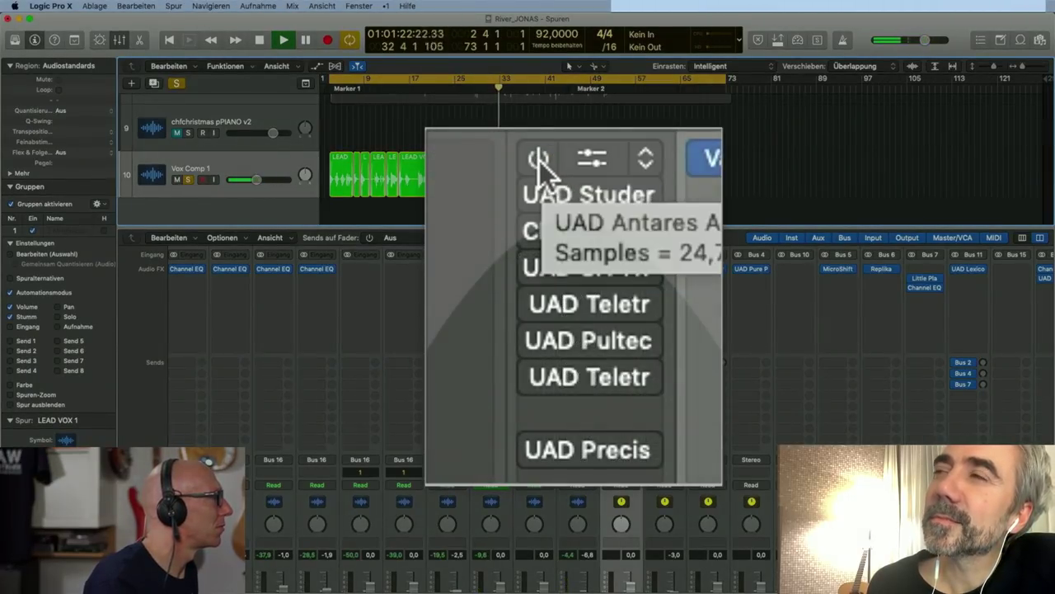
pyautogui.moveTo(539, 160); pyautogui.dragTo(533, 471)
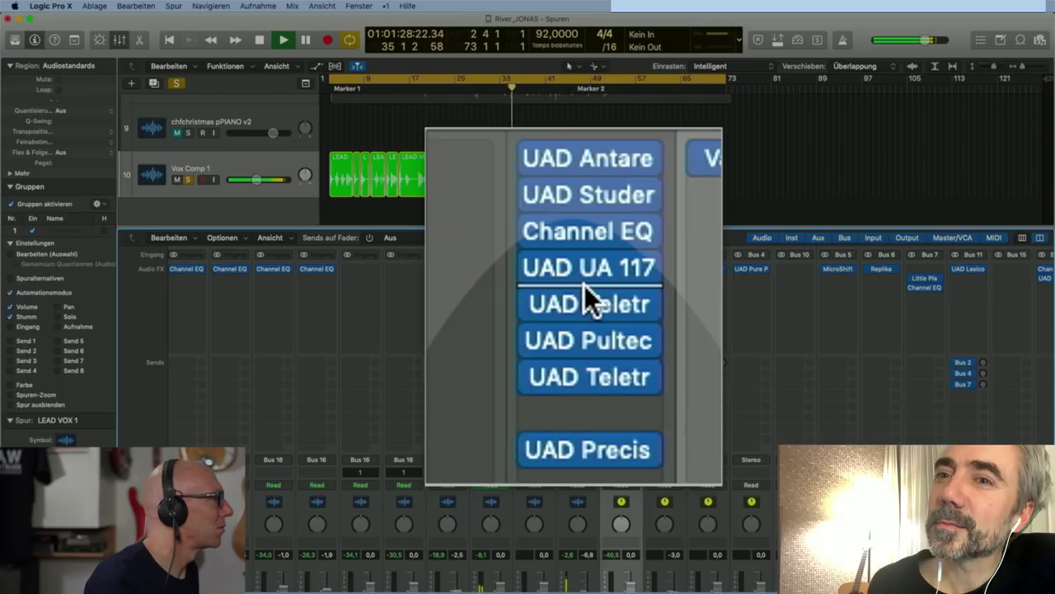
pyautogui.moveTo(539, 165)
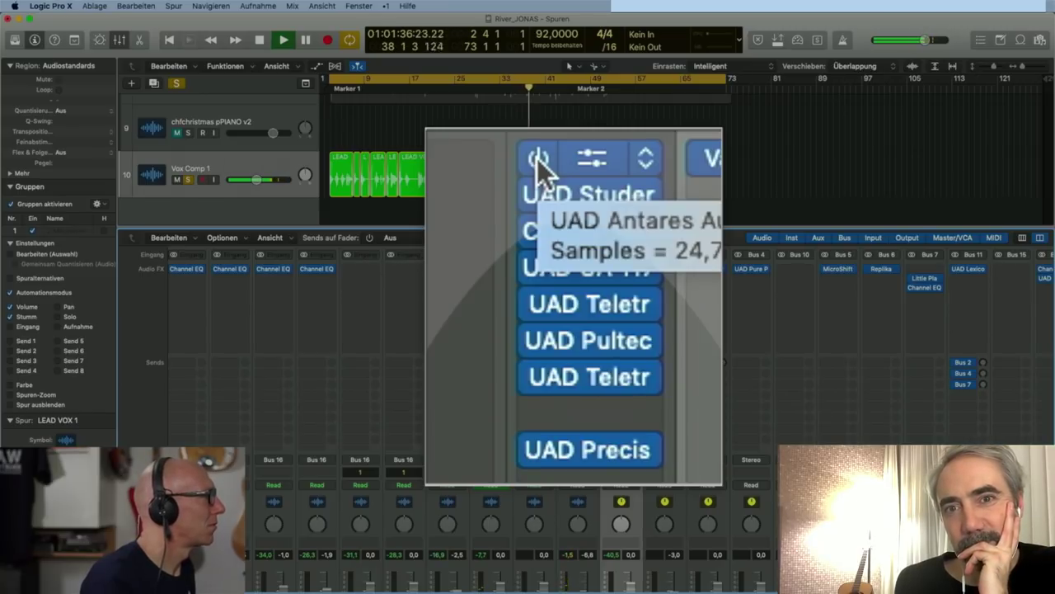
pyautogui.moveTo(537, 155); pyautogui.dragTo(537, 443)
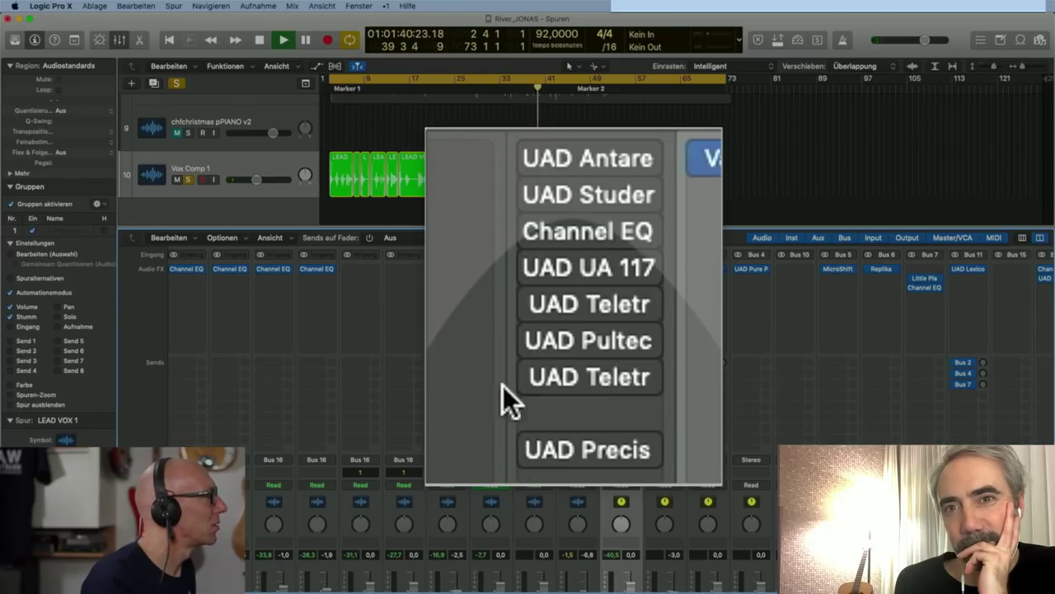
pyautogui.moveTo(540, 160)
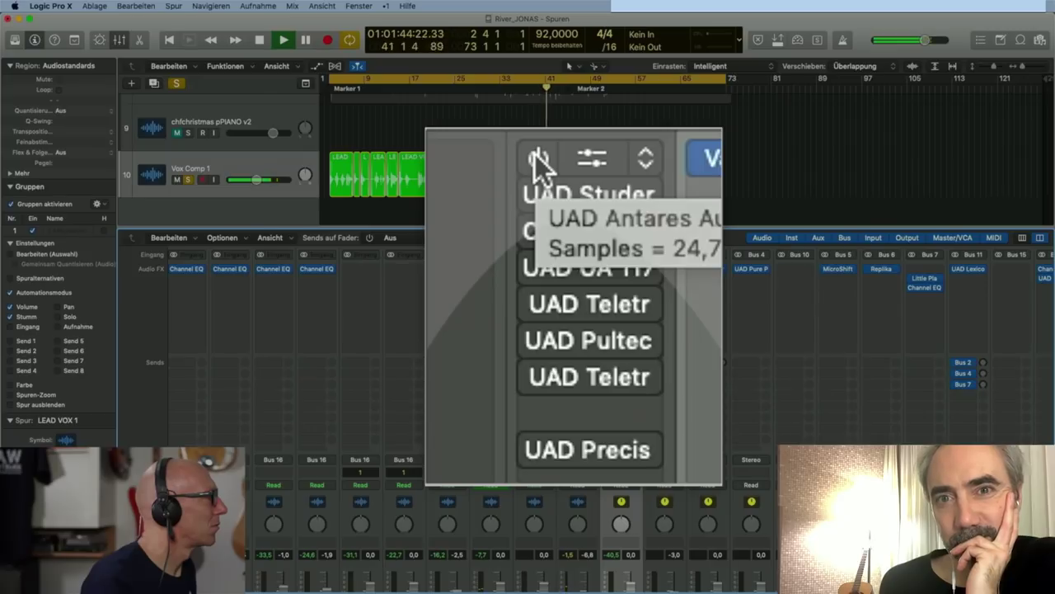
pyautogui.moveTo(540, 160); pyautogui.dragTo(531, 442)
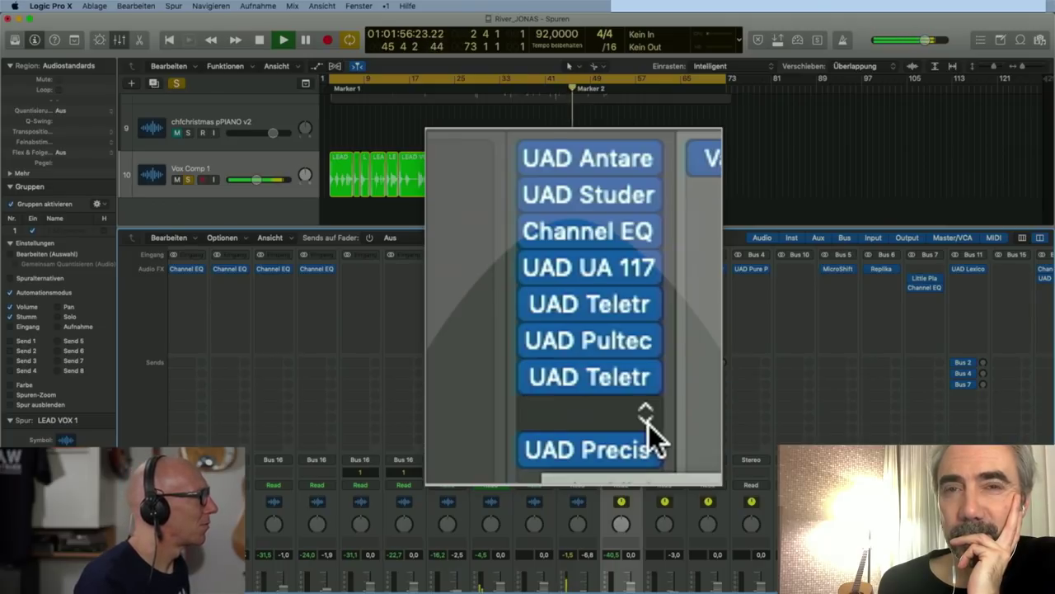
pyautogui.press('space')
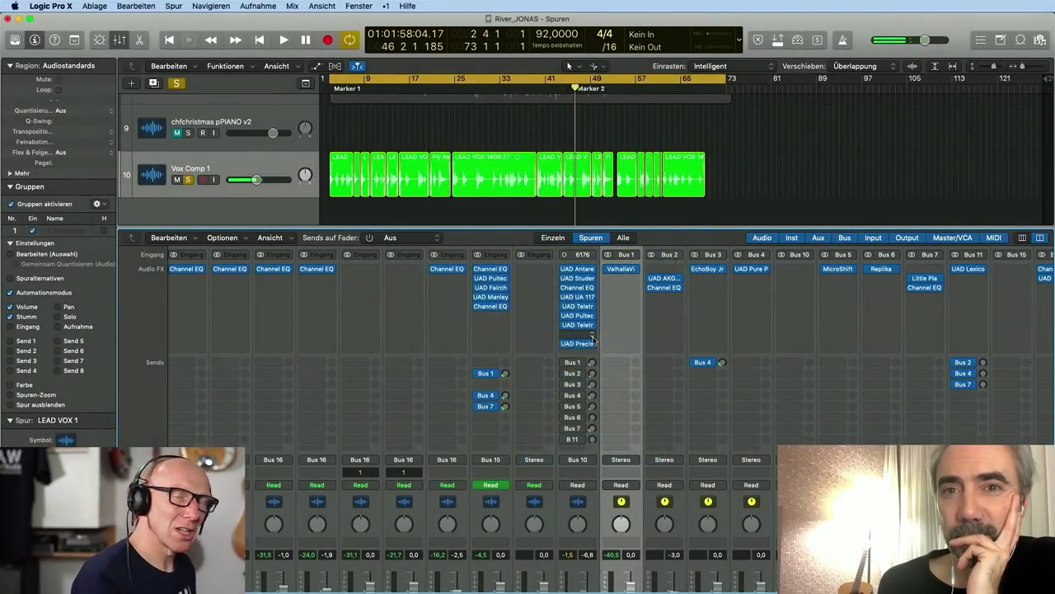